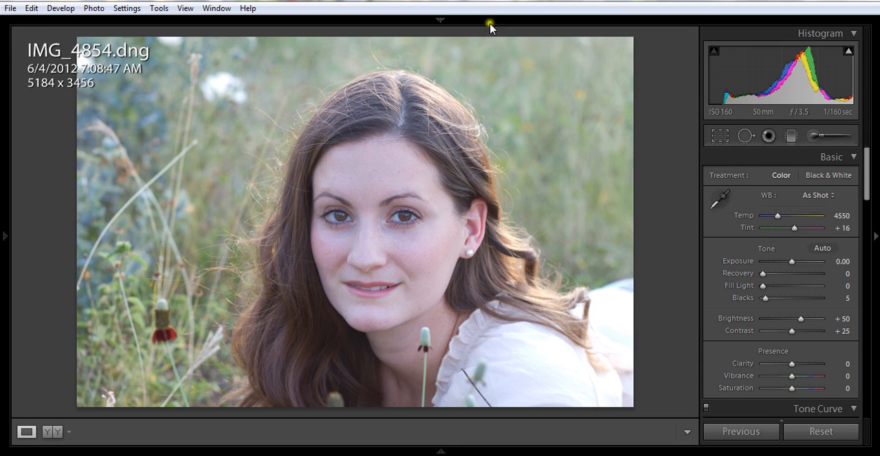
- Crop the portrait to about 4066 x 2711 pixels with the original aspect ratio locked, cutting in closer on the woman
mouse_move(413, 17)
left_click(718, 136)
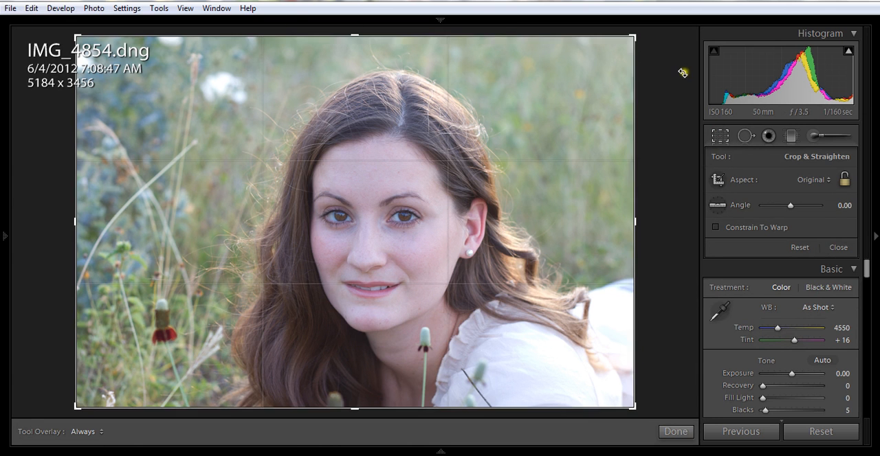
left_click(845, 183)
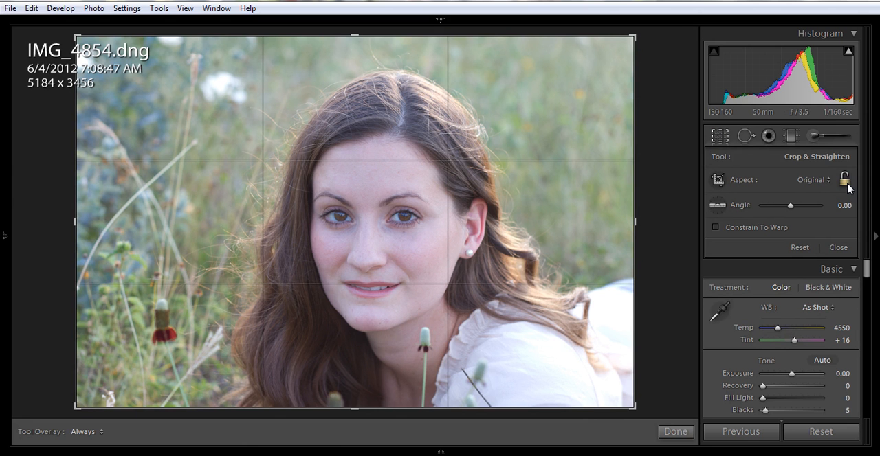
left_click(844, 181)
left_click(844, 181)
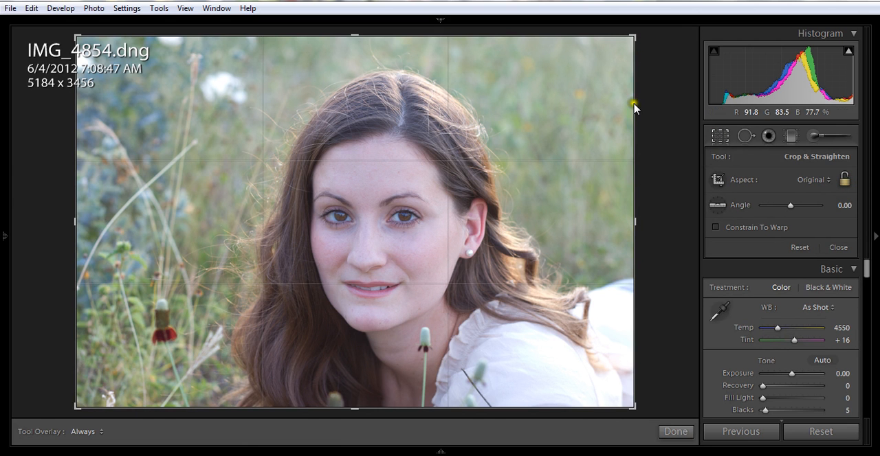
left_click_drag(630, 42, 632, 25)
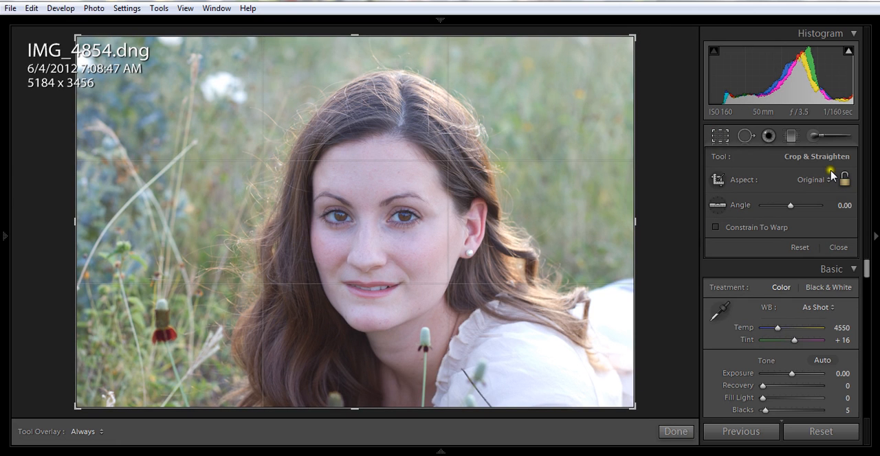
left_click(846, 180)
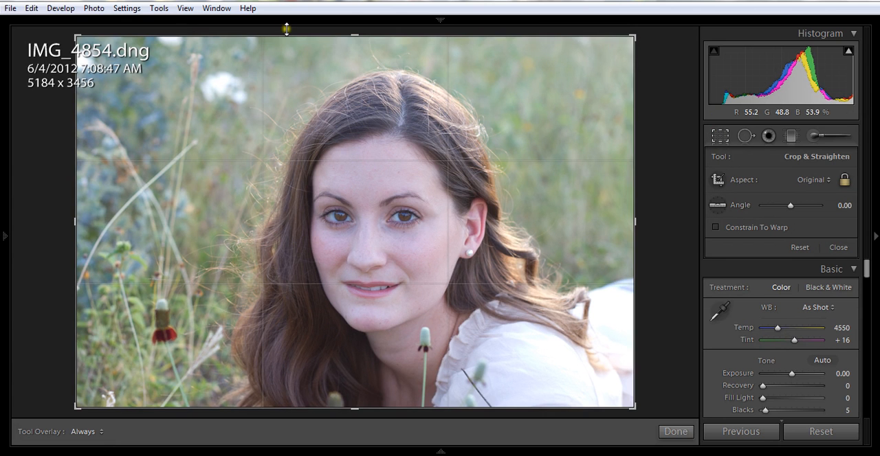
left_click_drag(355, 37, 375, 83)
left_click_drag(385, 127, 371, 123)
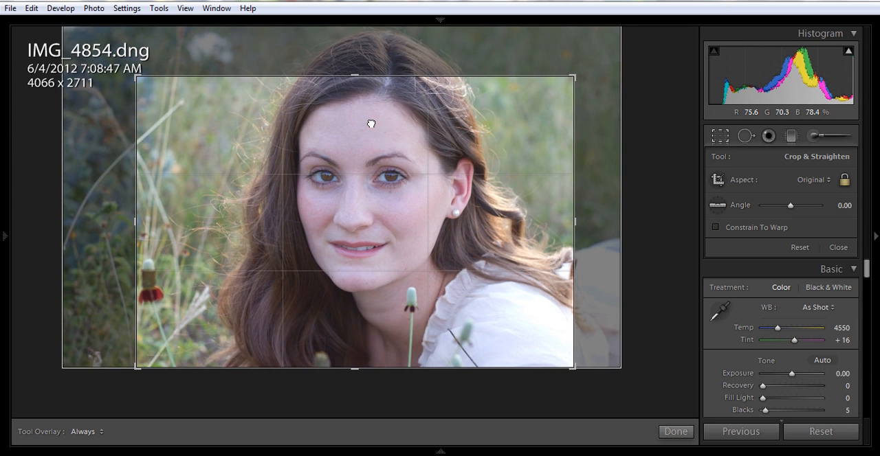
key("Return")
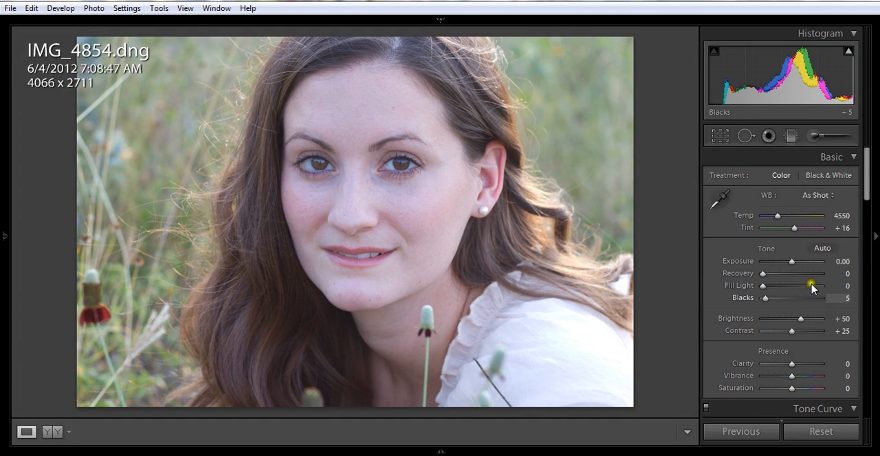
- Brighten the photo by setting Exposure to +0.49 and Brightness to +62
left_click(791, 261)
left_click(791, 261)
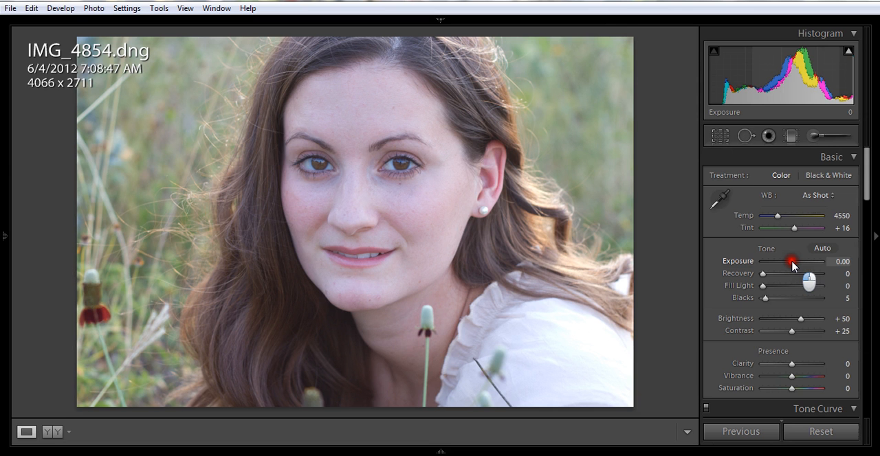
left_click_drag(791, 261, 795, 263)
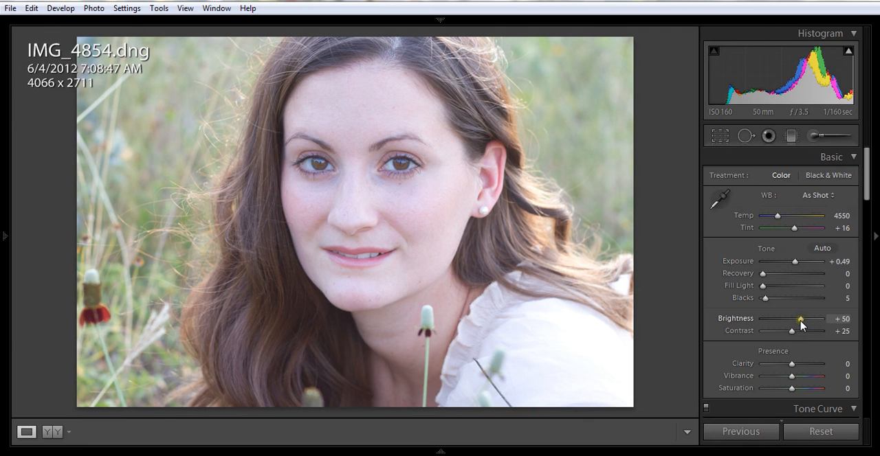
left_click_drag(800, 324, 805, 324)
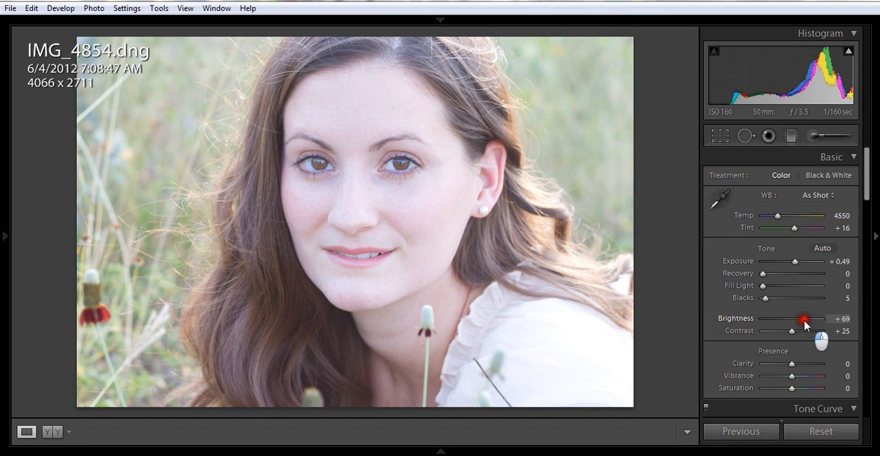
left_click_drag(806, 324, 802, 324)
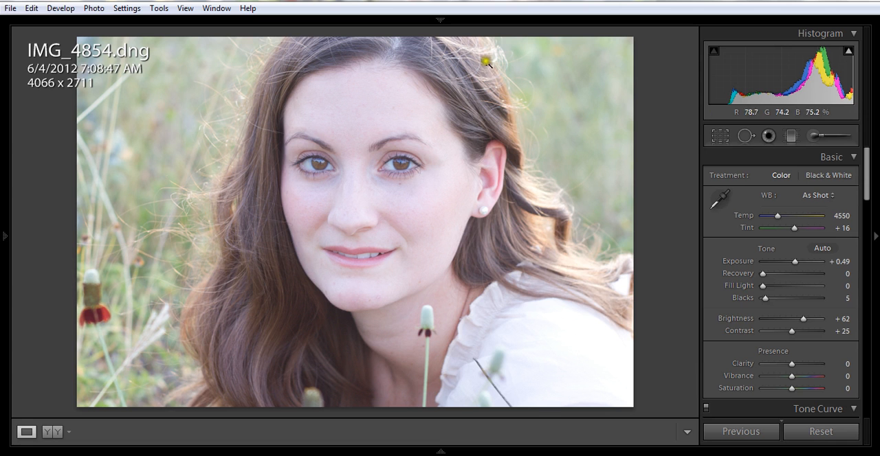
- Lighten the darker tones of the photo by setting Fill Light to 16
left_click(762, 287)
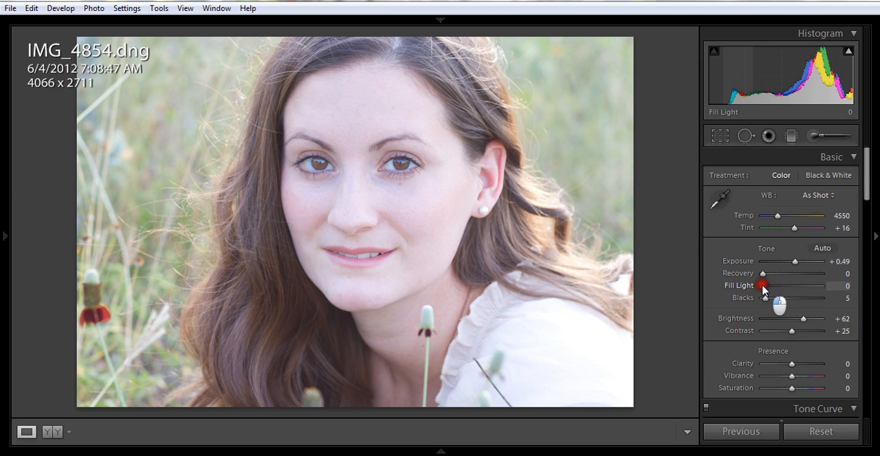
left_click_drag(762, 286, 766, 289)
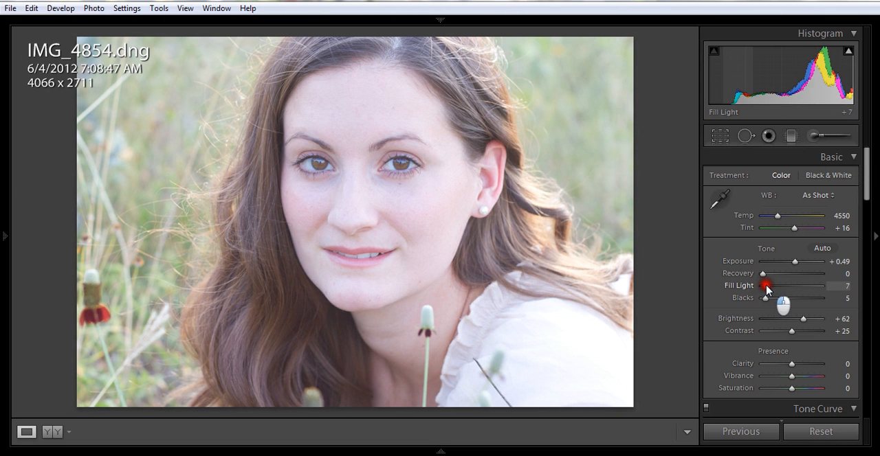
left_click_drag(765, 286, 769, 289)
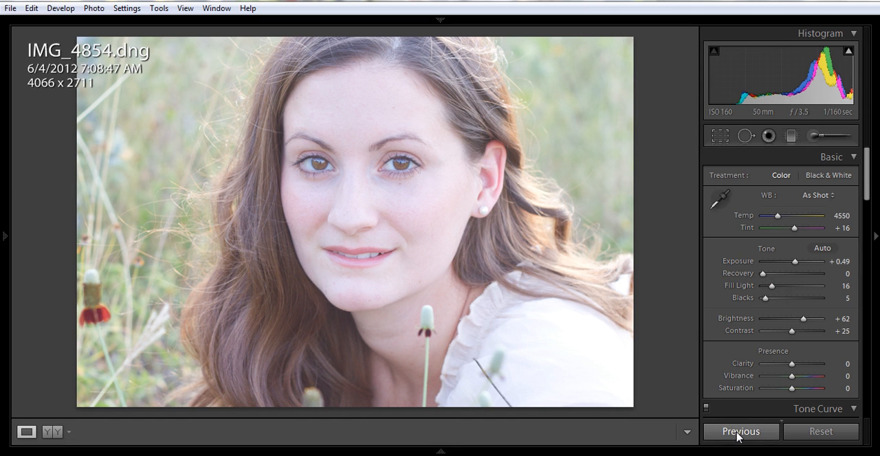
- Check the highlight clipping on the white blouse and set Recovery to 22
left_click(848, 53)
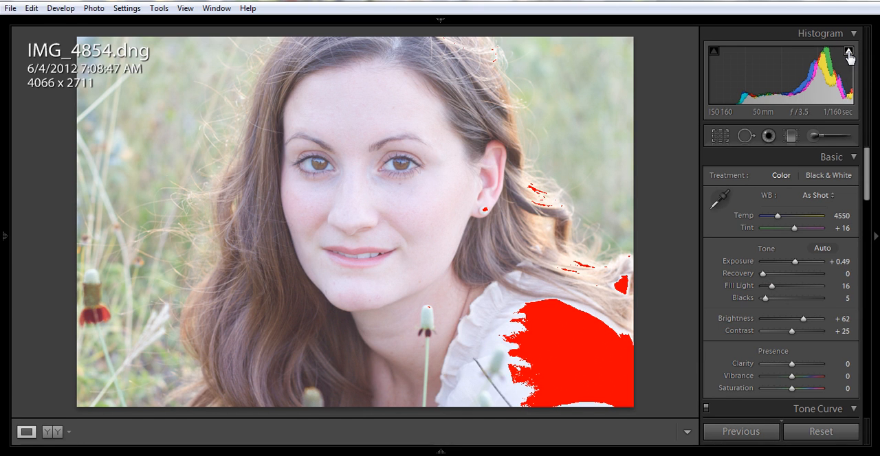
left_click(763, 275)
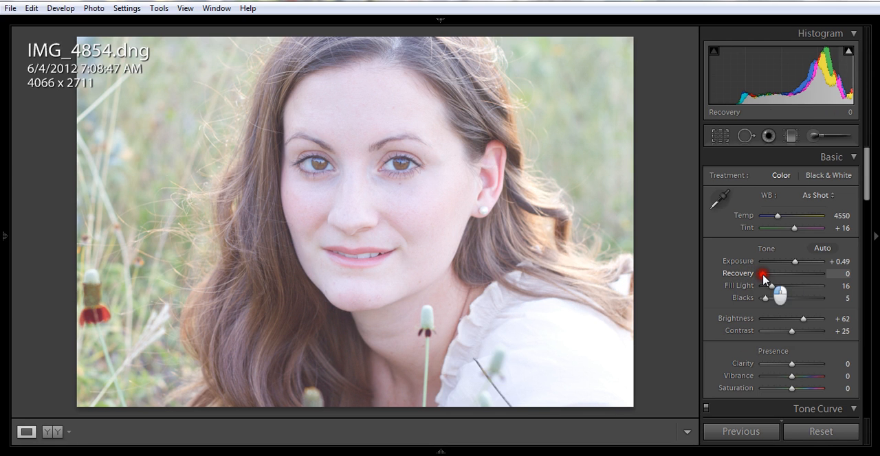
left_click_drag(763, 275, 772, 277)
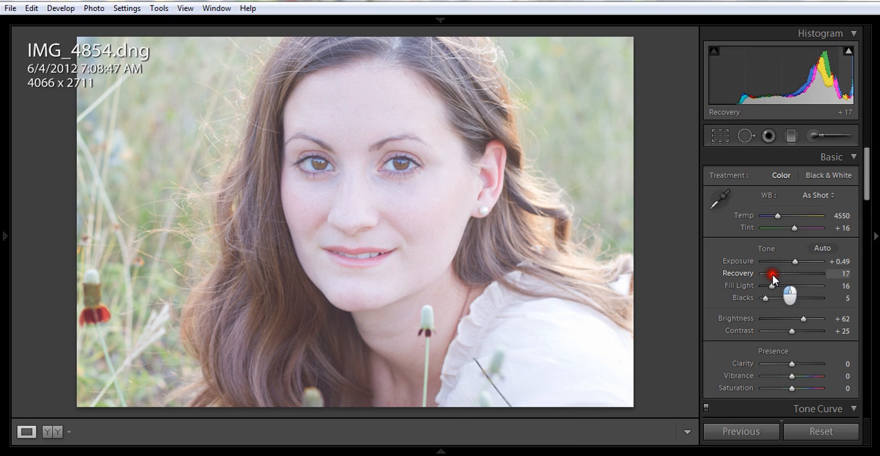
left_click_drag(772, 277, 775, 273)
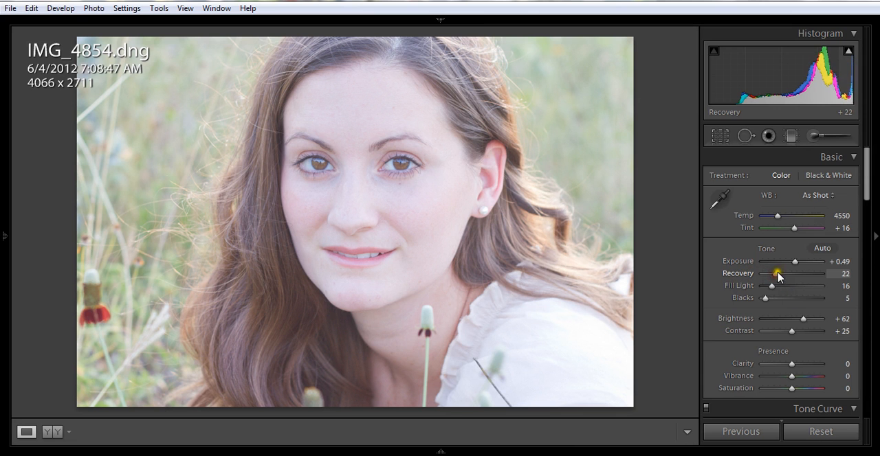
left_click(848, 52)
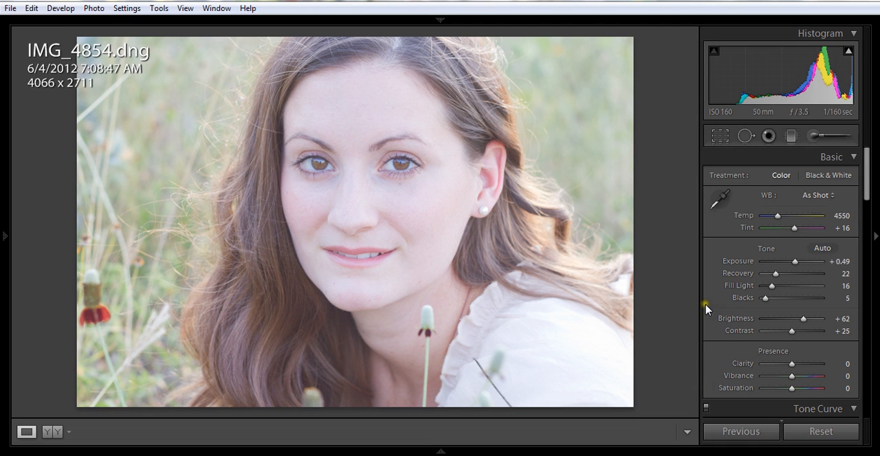
- Set Blacks to 17 and reduce Contrast to +16
left_click(763, 299)
left_click_drag(764, 299, 770, 300)
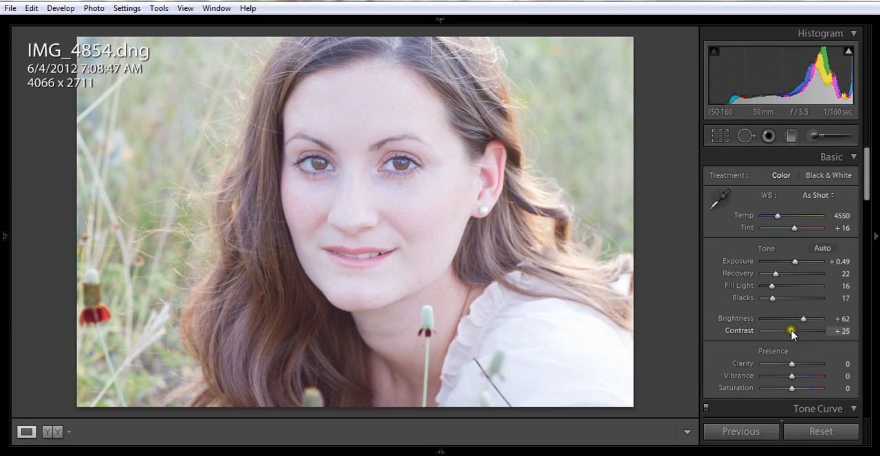
left_click_drag(792, 333, 791, 332)
left_click_drag(792, 334, 788, 336)
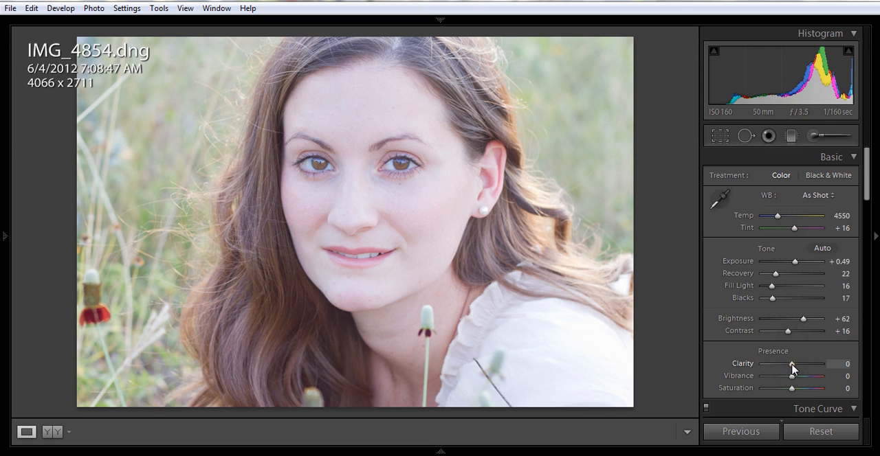
- Set Clarity to +6, try full Vibrance, and settle Vibrance at +19
mouse_move(793, 368)
left_mouse_down()
mouse_move(830, 367)
mouse_move(759, 364)
mouse_move(792, 366)
left_mouse_up()
left_click(791, 377)
left_click_drag(792, 378, 825, 383)
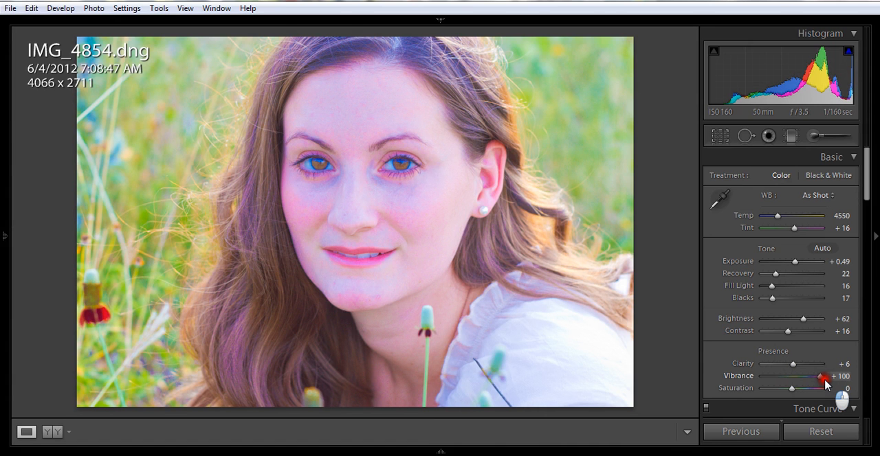
left_click_drag(825, 384, 797, 386)
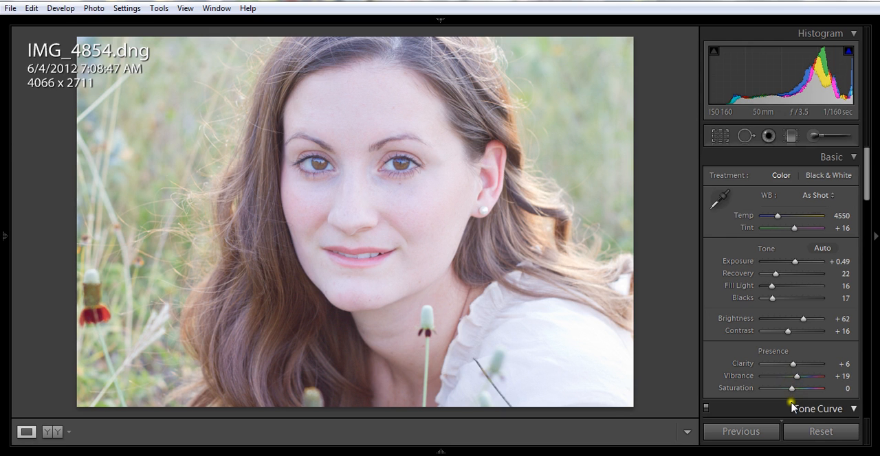
- Try both extremes of the photo's Saturation and settle it at +6
left_click_drag(792, 390, 831, 393)
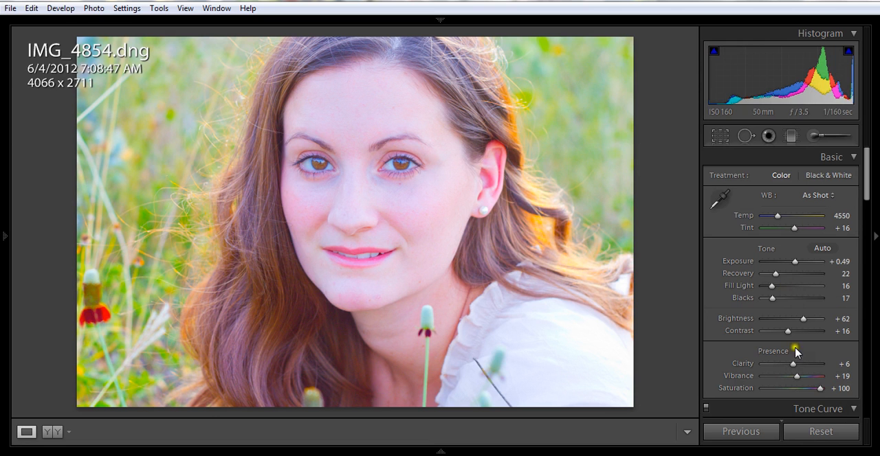
left_click_drag(820, 389, 760, 390)
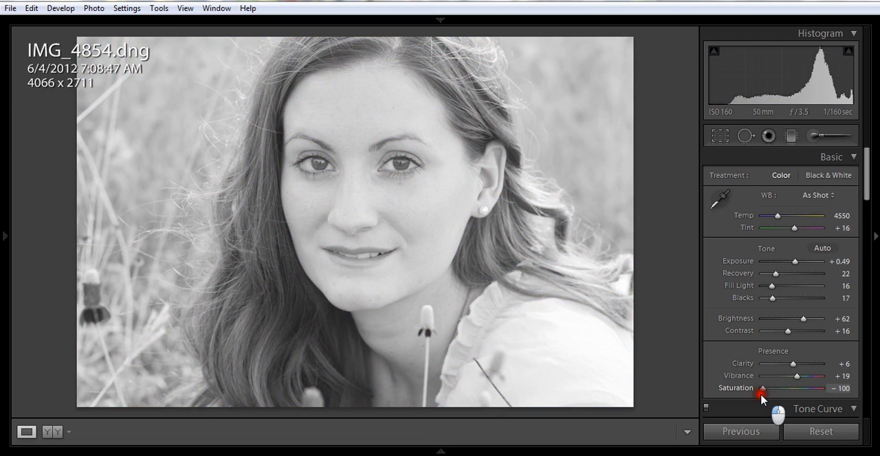
left_click_drag(761, 395, 795, 397)
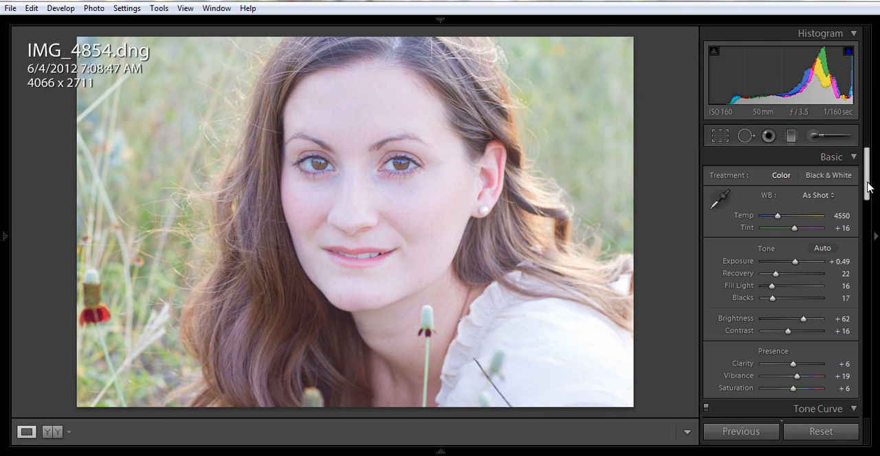
left_click(533, 362)
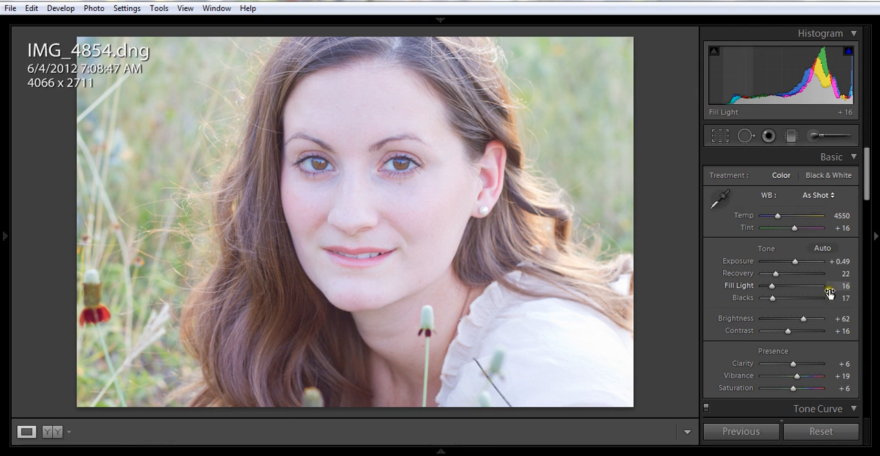
- Try several split toning colors for the highlights and settle on a muted yellow with hue 59 and saturation 27%
left_click_drag(864, 178, 858, 281)
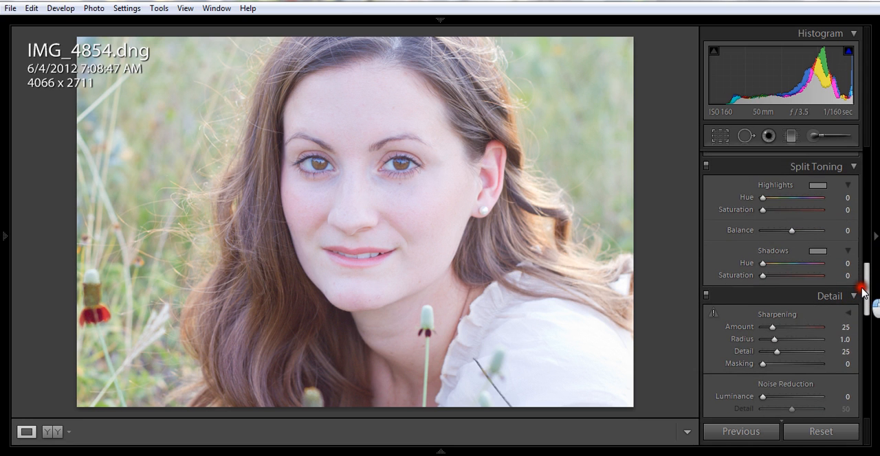
left_click(817, 185)
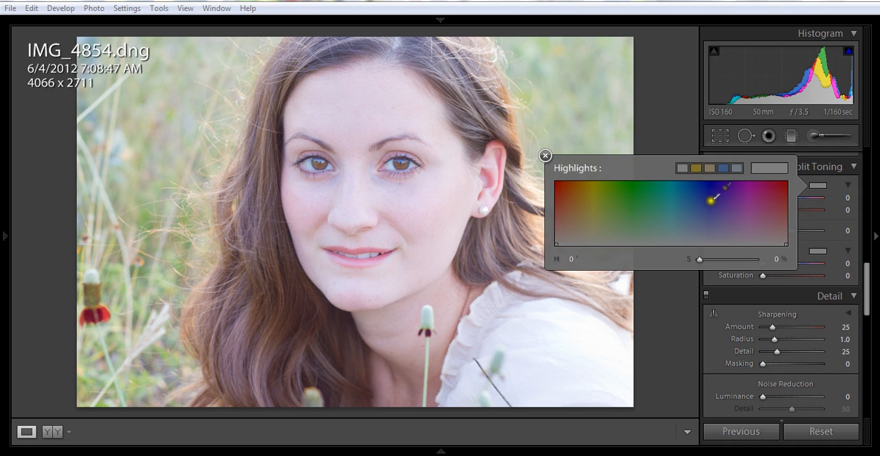
left_click(707, 191)
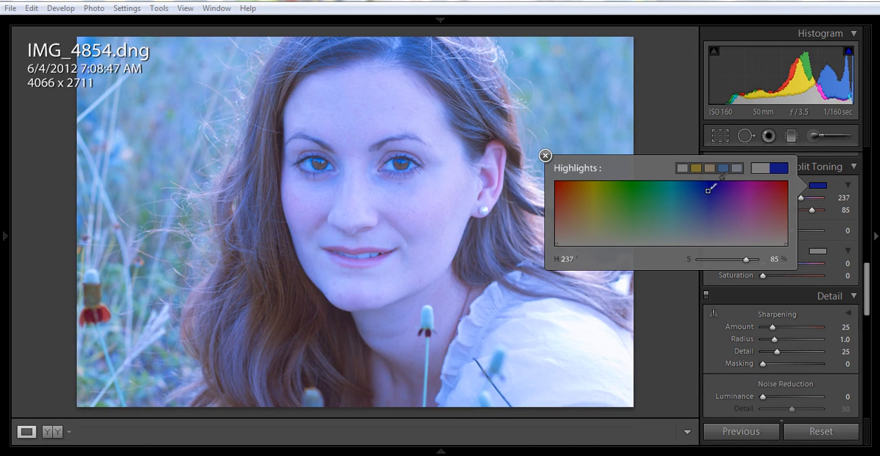
left_click(649, 207)
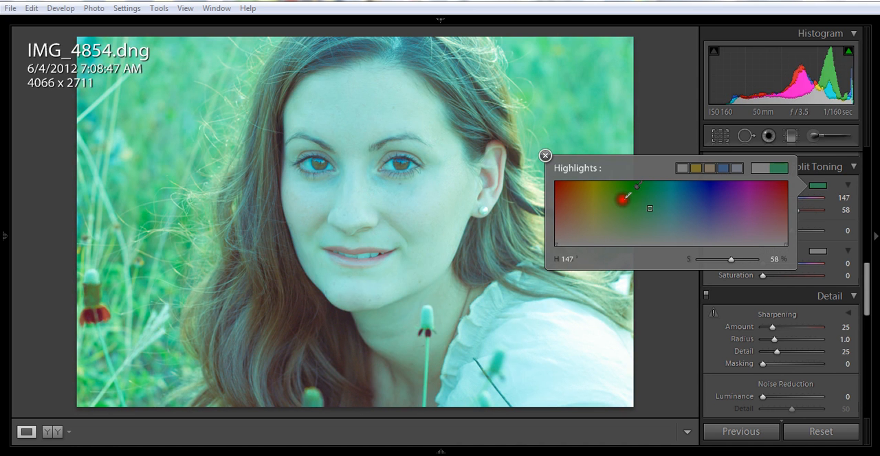
left_click(622, 200)
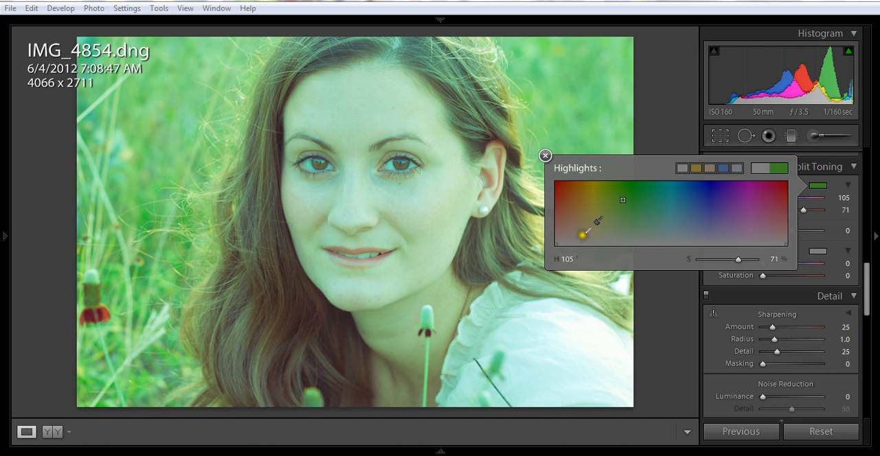
left_click(584, 233)
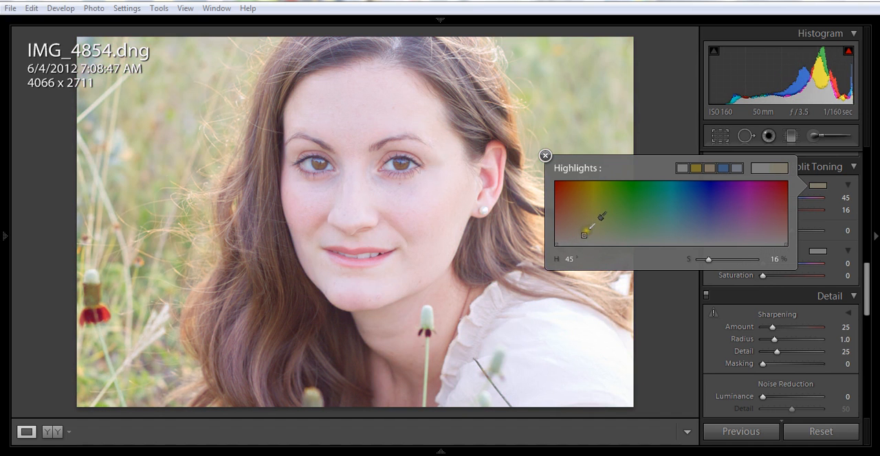
left_click(598, 231)
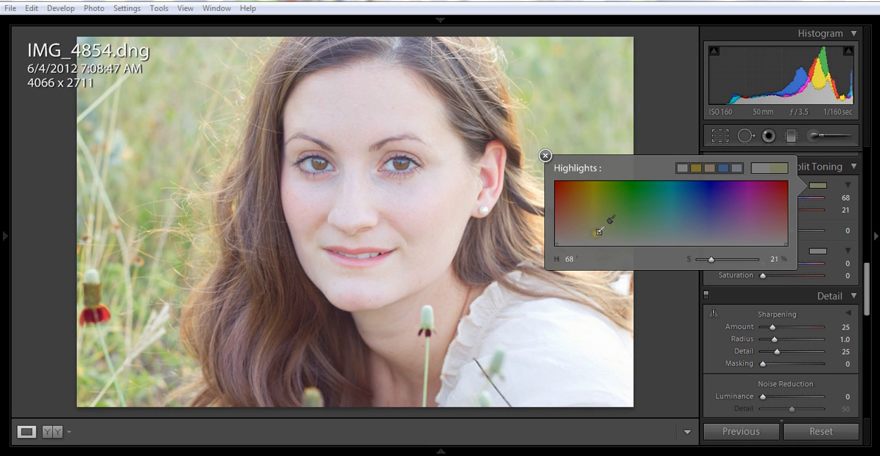
left_click(593, 233)
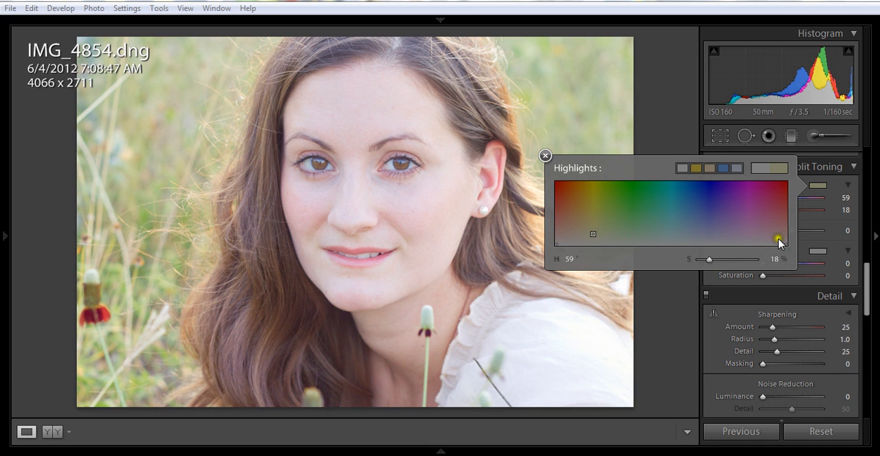
left_click(710, 261)
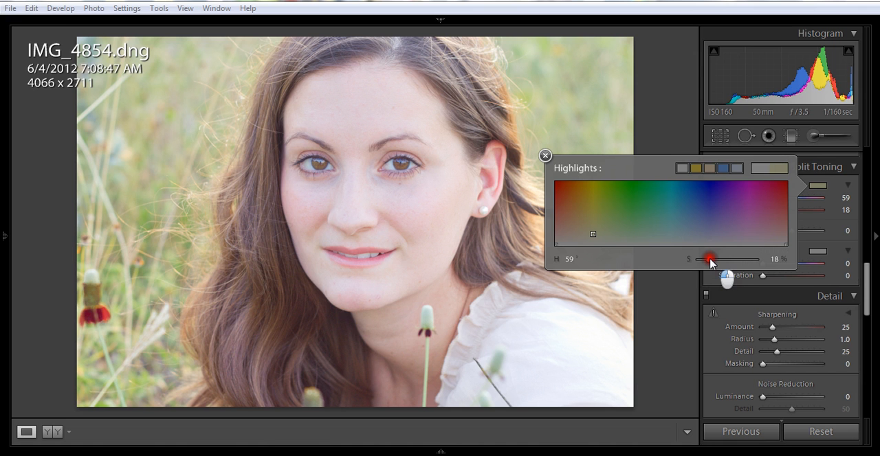
left_click_drag(710, 259, 716, 262)
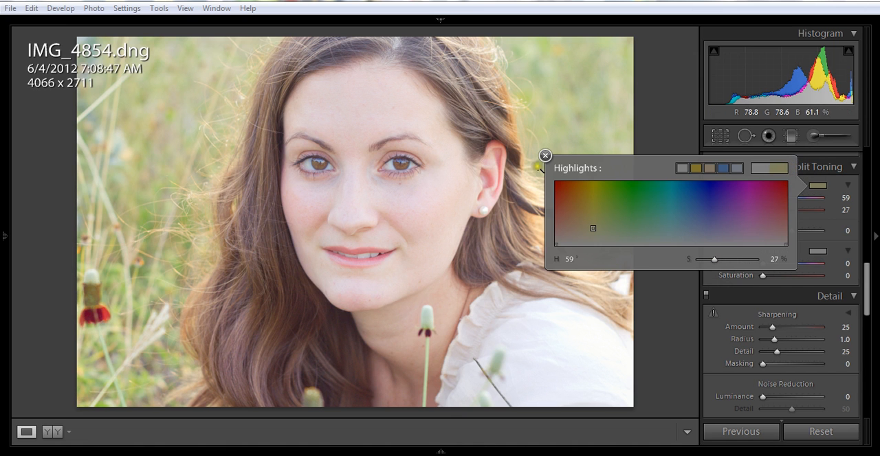
- Try several split toning colors for the shadows and settle on a muted warm tone with hue 35 and saturation 13%
left_click(546, 157)
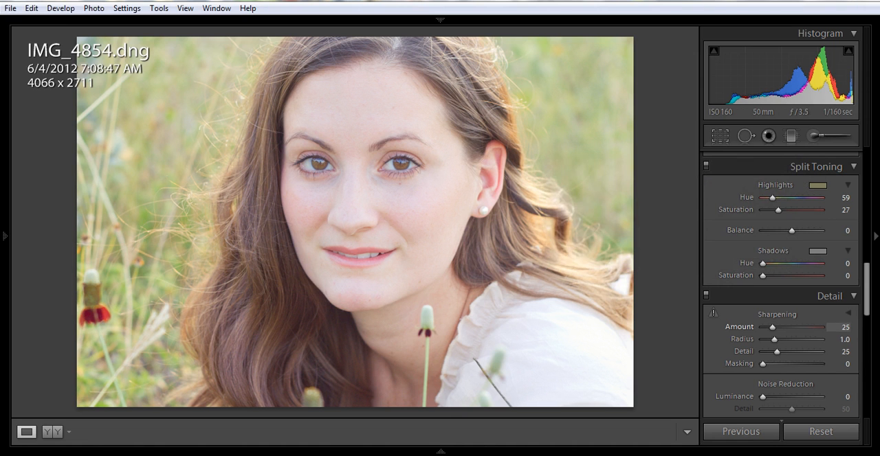
left_click(819, 251)
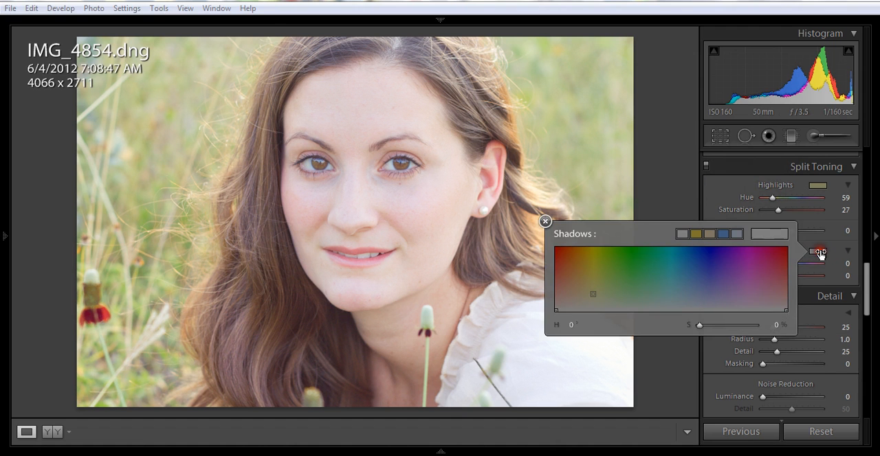
left_click(582, 298)
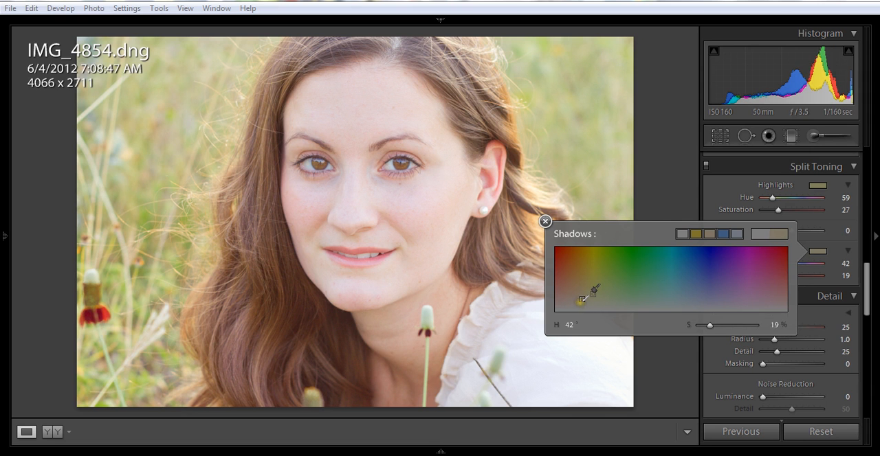
left_click(574, 305)
left_click(576, 304)
left_click(577, 303)
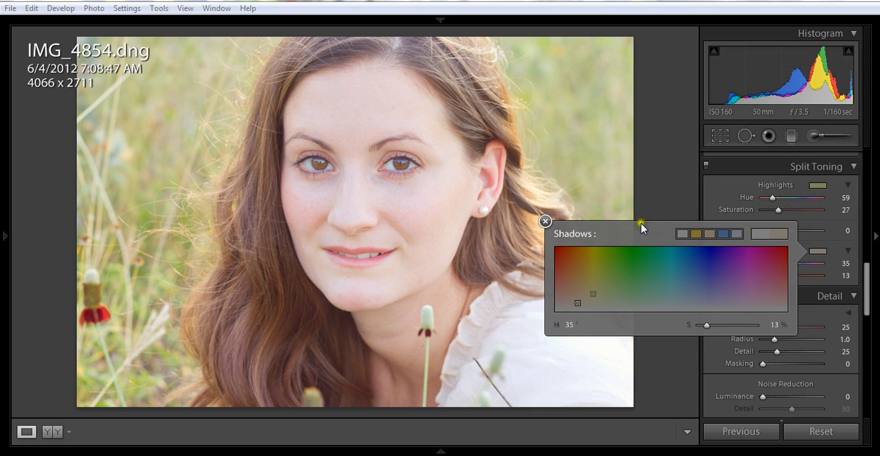
left_click(545, 222)
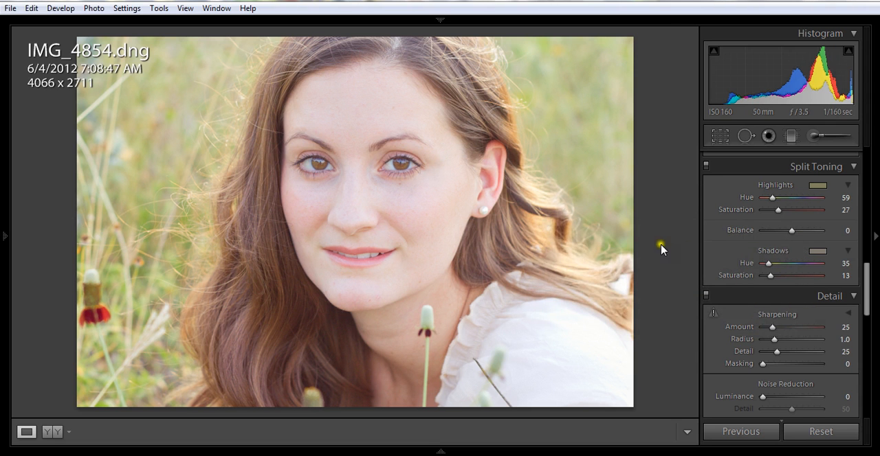
- Try the split toning Balance toward both the shadows and the highlights and settle it at -69
left_click(791, 232)
left_click_drag(791, 233, 770, 238)
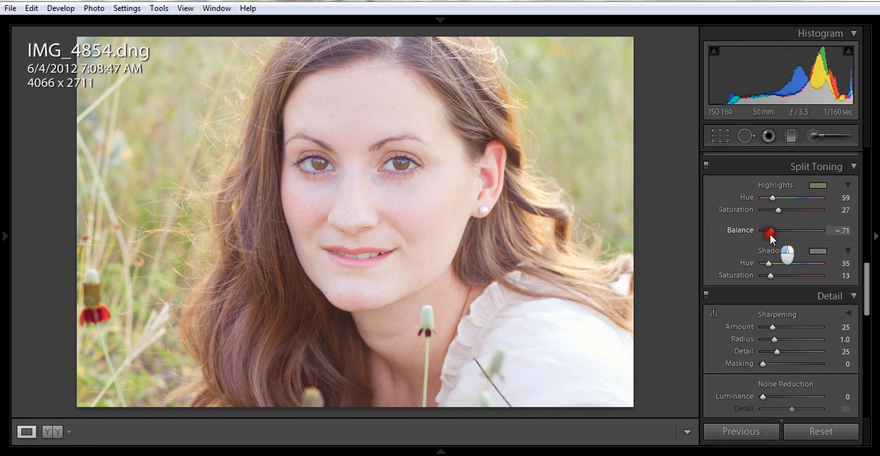
left_click_drag(771, 238, 819, 239)
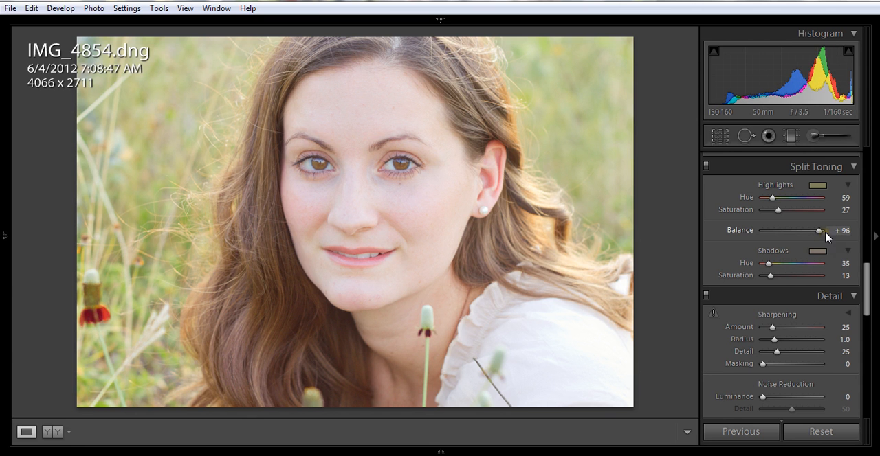
left_click(818, 231)
left_click_drag(818, 232, 773, 236)
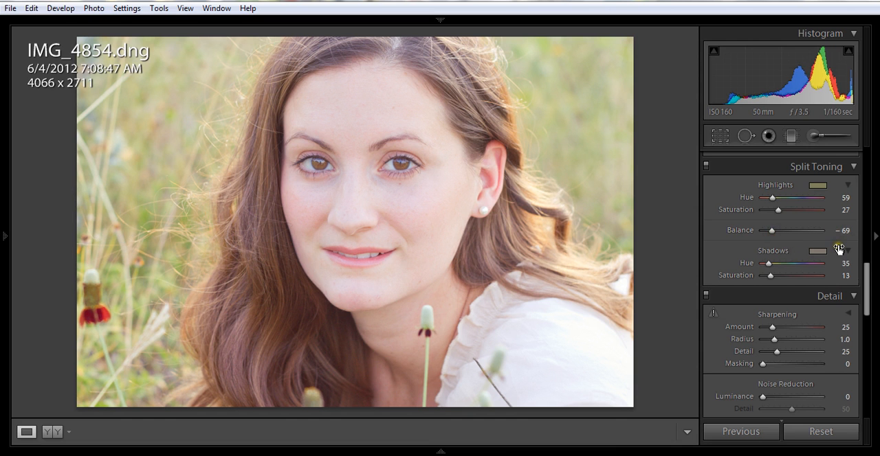
- Warm the photo's white balance by settling Temp at 5034 and lowering Tint to +5
scroll(838, 249, "up", 10)
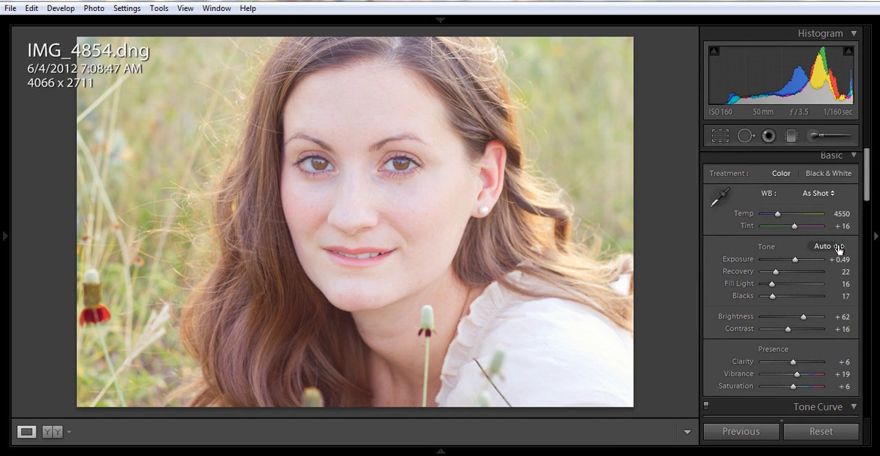
left_click(778, 215)
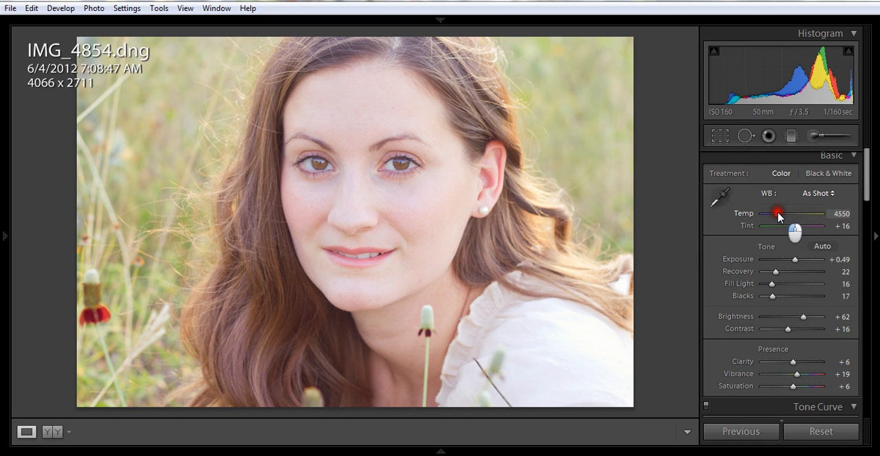
left_click_drag(777, 215, 782, 217)
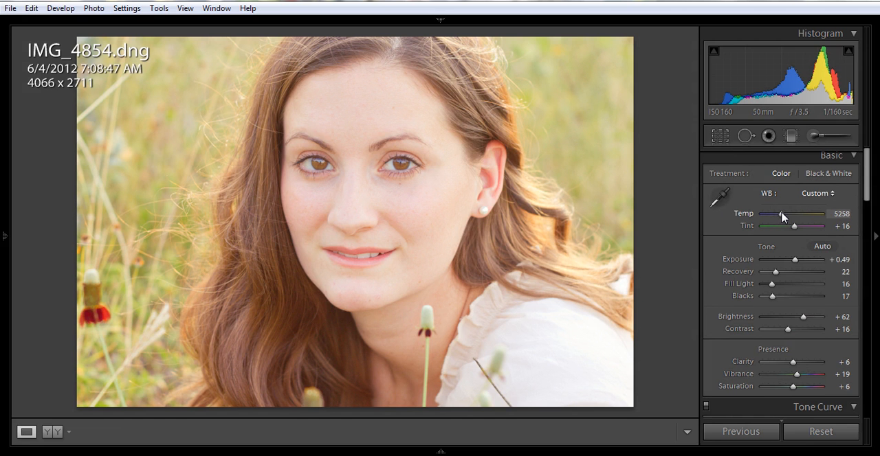
left_click(781, 217)
left_click_drag(781, 217, 779, 217)
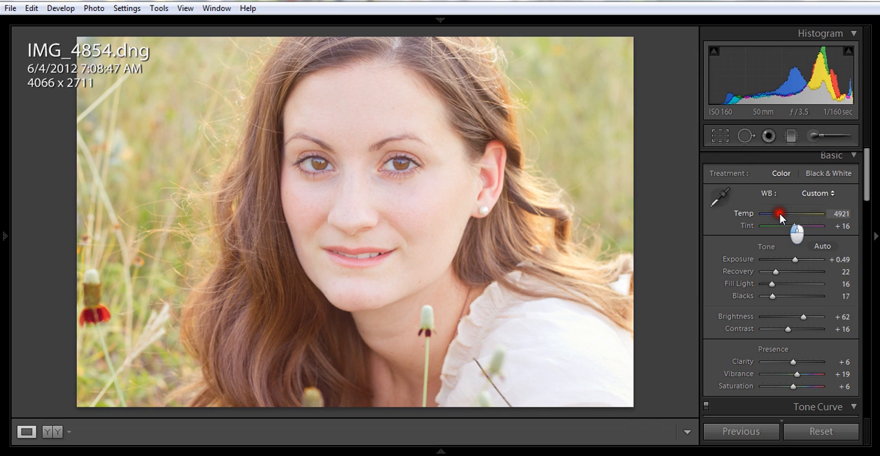
left_click_drag(780, 215, 780, 215)
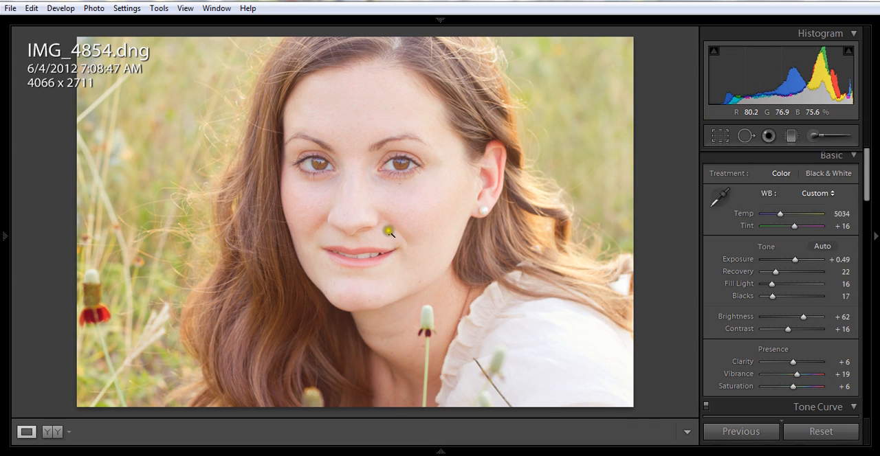
left_click(431, 252)
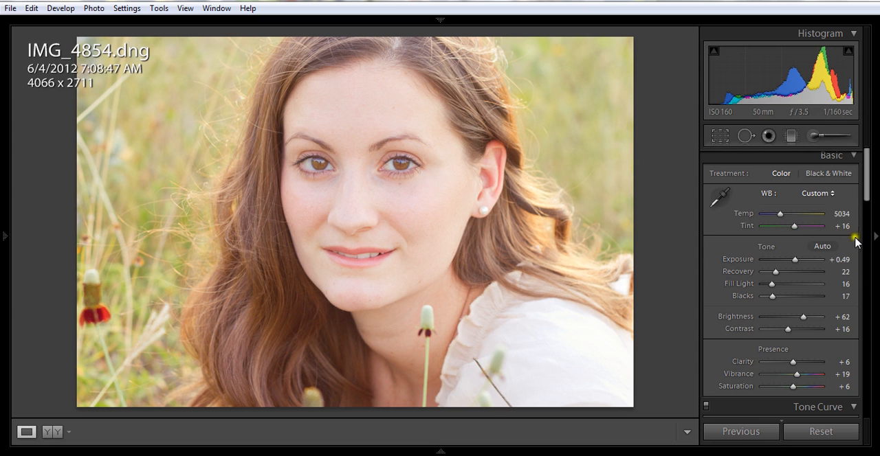
left_click(795, 227)
left_click_drag(794, 226, 792, 228)
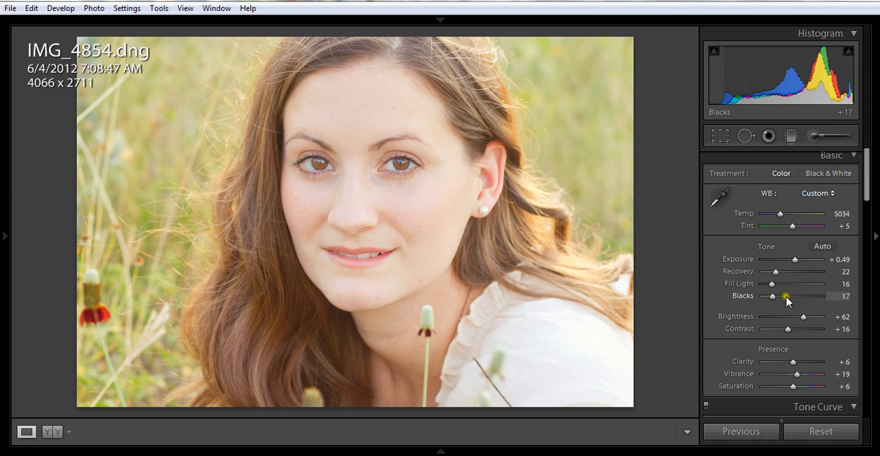
- Collapse the Basic adjustments and raise the tone curve's Highlights to +5 and Lights to +7
left_click(854, 155)
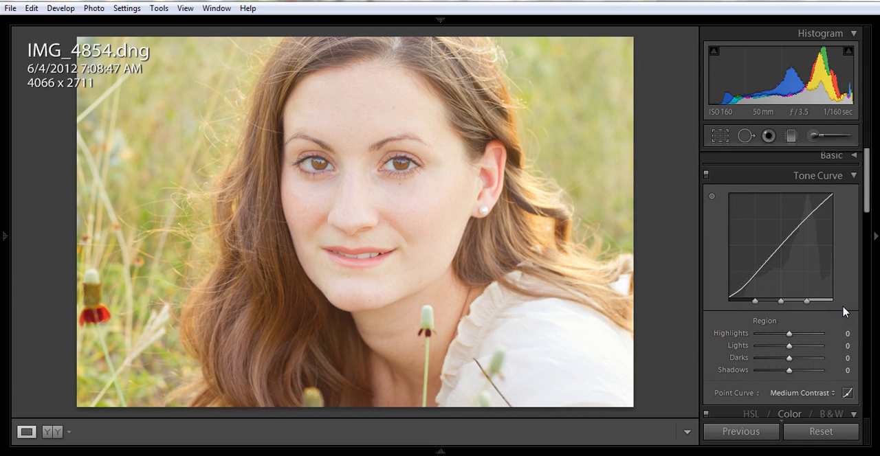
left_click(788, 334)
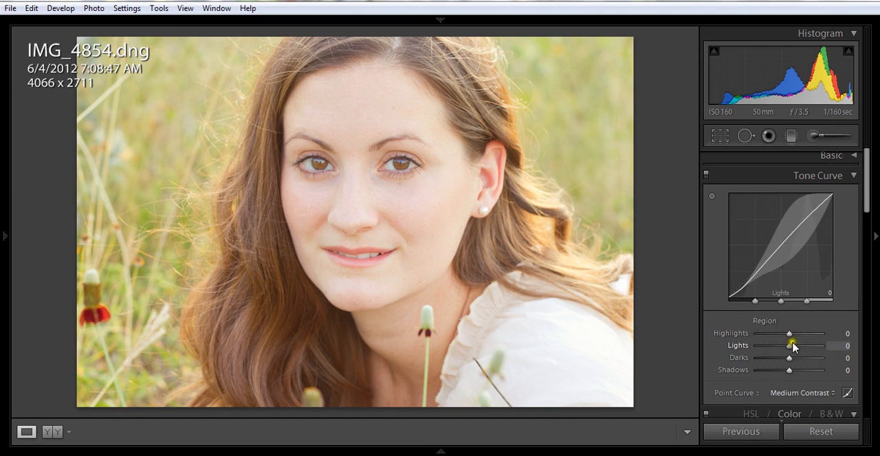
left_click(788, 338)
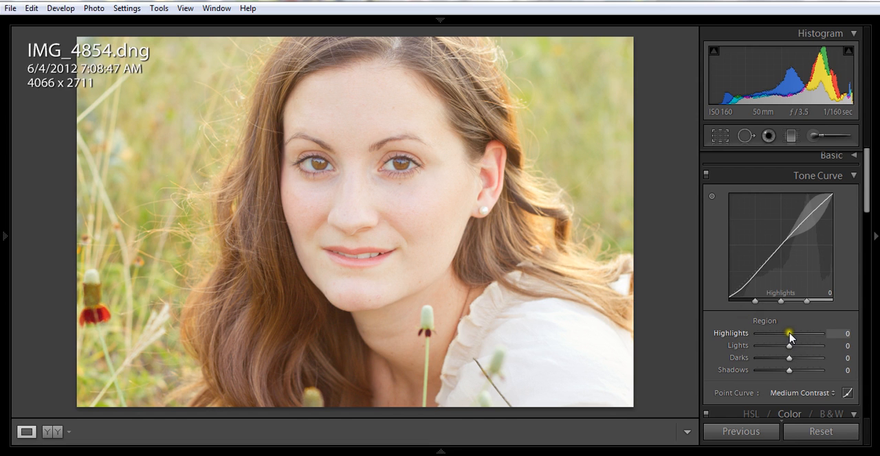
left_click_drag(789, 335, 790, 336)
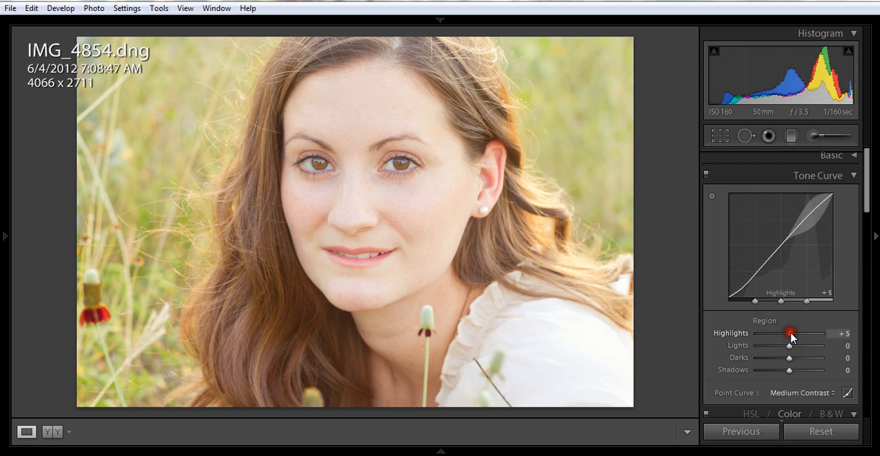
left_click(789, 346)
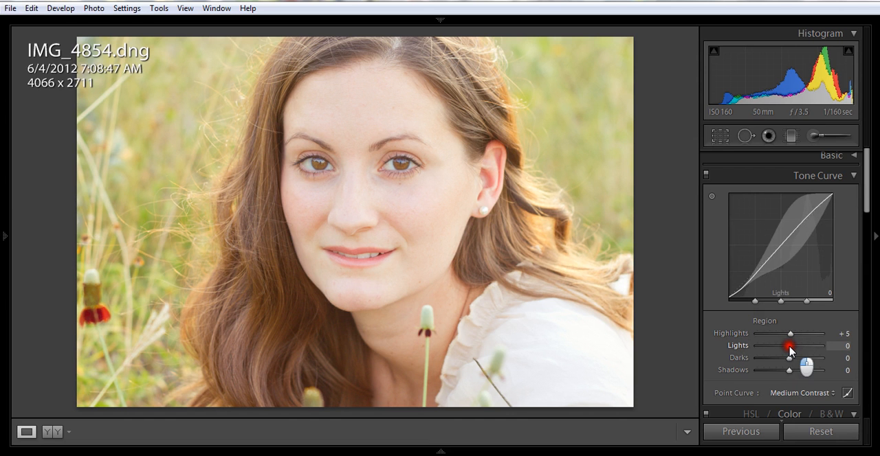
left_click_drag(788, 347, 791, 349)
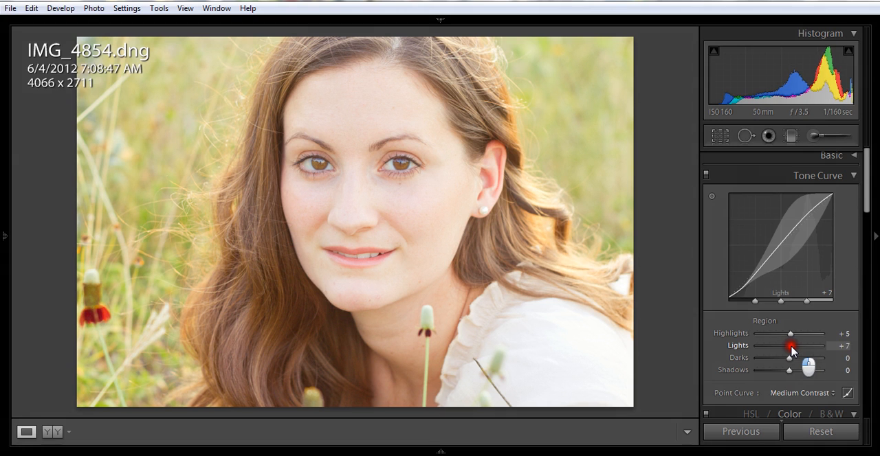
- Lower the tone curve's Darks to -7, settle its Shadows at -22, and collapse the Tone Curve section
left_click(787, 358)
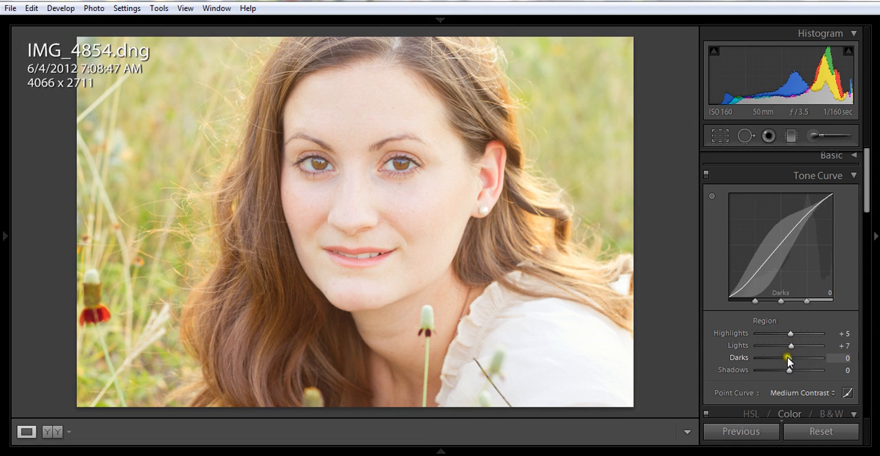
left_click_drag(787, 358, 785, 358)
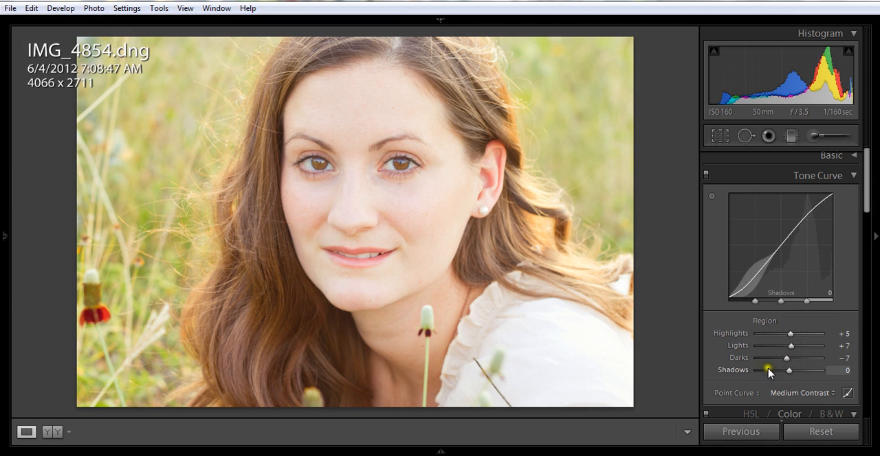
left_click_drag(791, 373, 787, 371)
left_click_drag(785, 372, 781, 373)
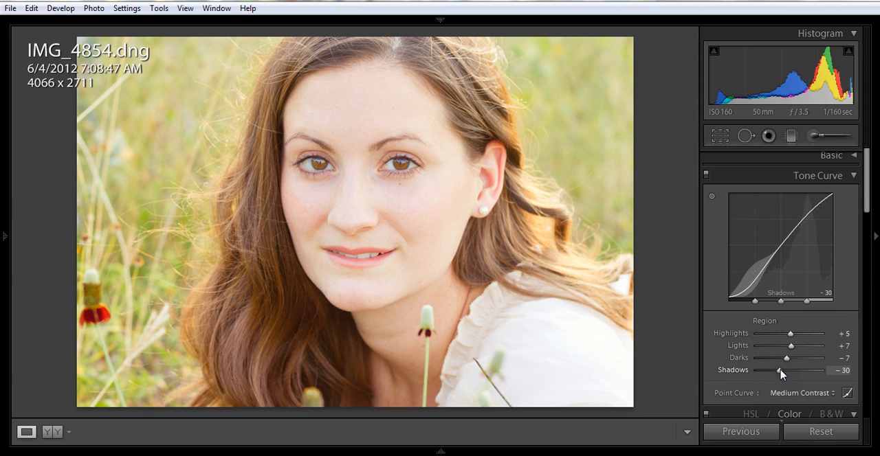
left_click(780, 371)
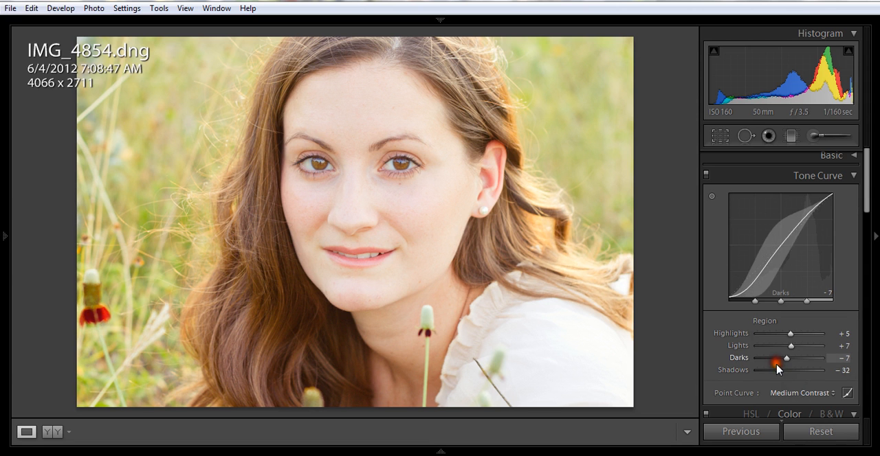
left_click_drag(778, 371, 780, 371)
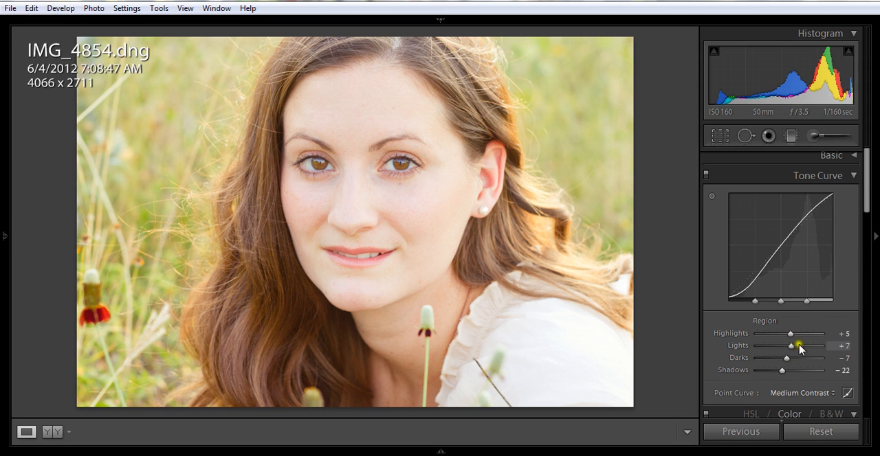
left_click(854, 177)
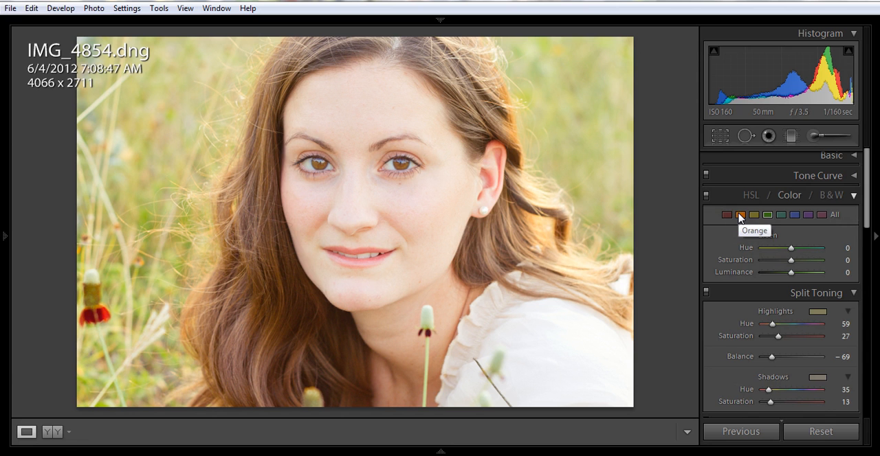
- Try the purple color's Saturation at +100 and return it to 0
left_click(809, 217)
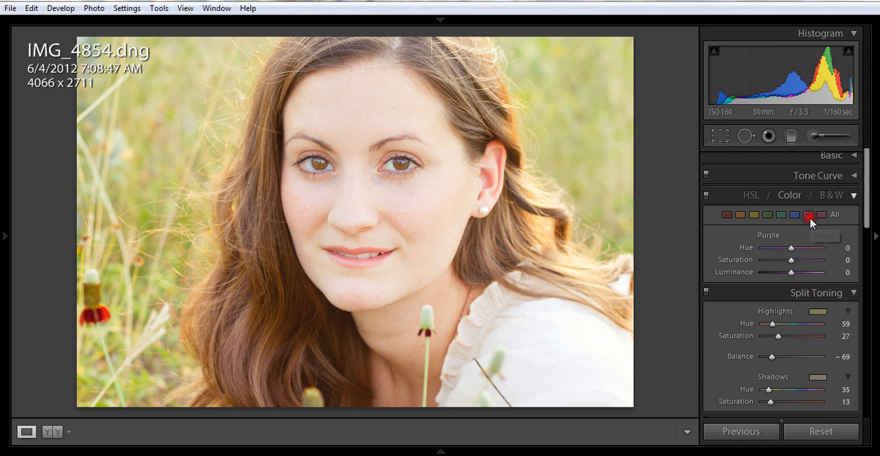
left_click_drag(792, 263, 827, 268)
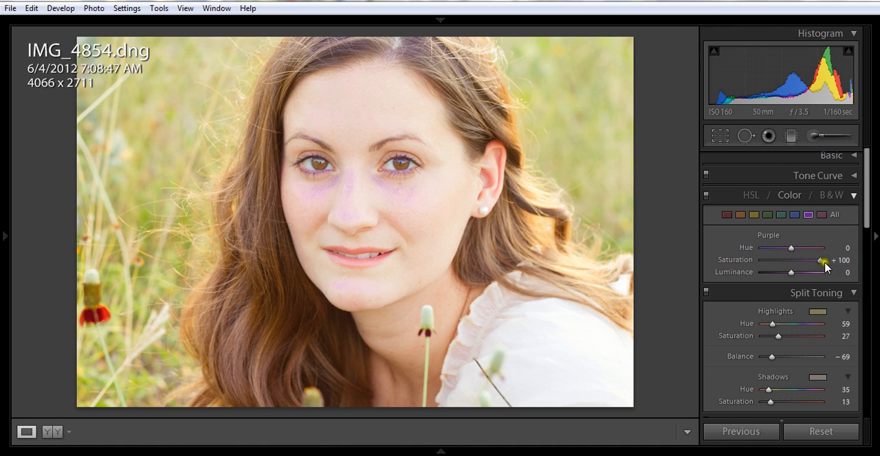
left_click_drag(819, 260, 793, 265)
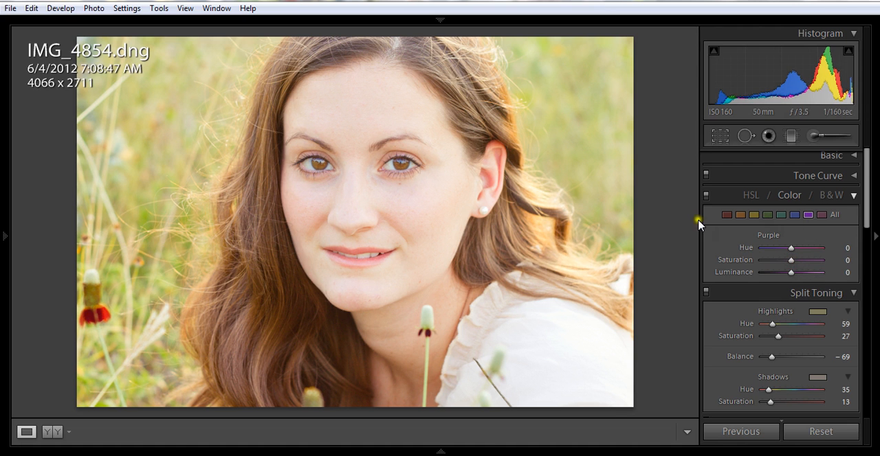
- Raise the Saturation of the green color range to +16
left_click(767, 215)
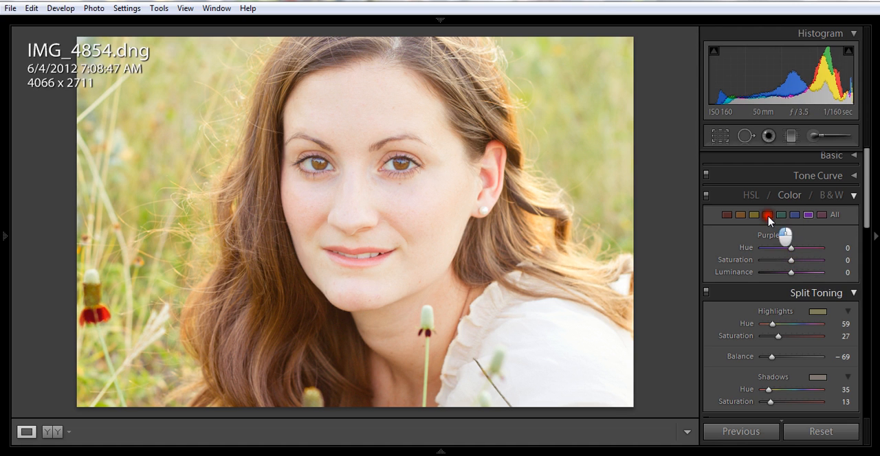
left_click(790, 261)
left_click(791, 249)
left_click(791, 262)
left_click(790, 262)
left_click(790, 260)
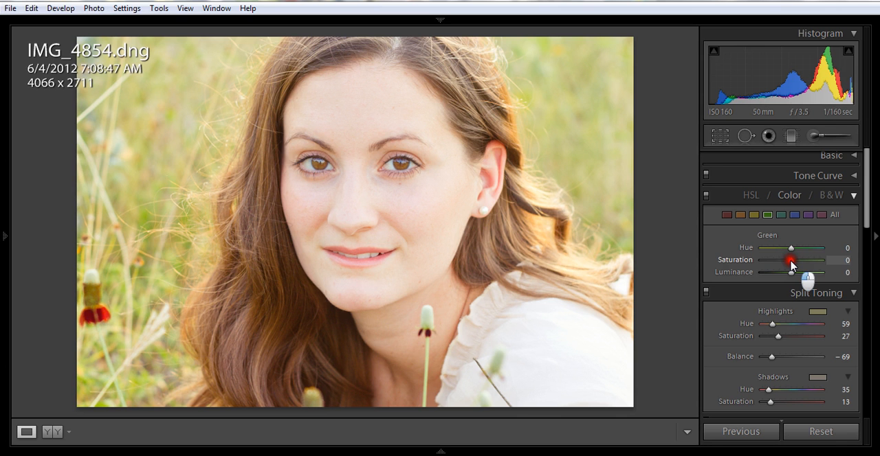
left_click_drag(790, 263, 795, 262)
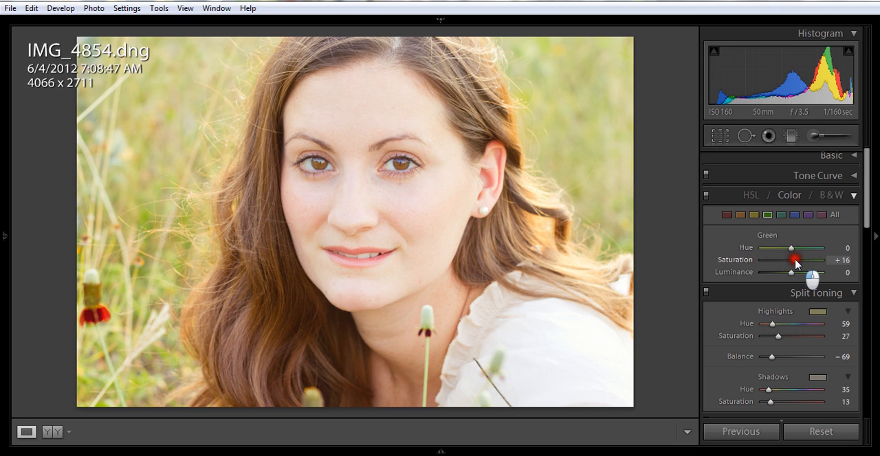
- Shift the Hue of the green color range to +9
left_click(792, 250)
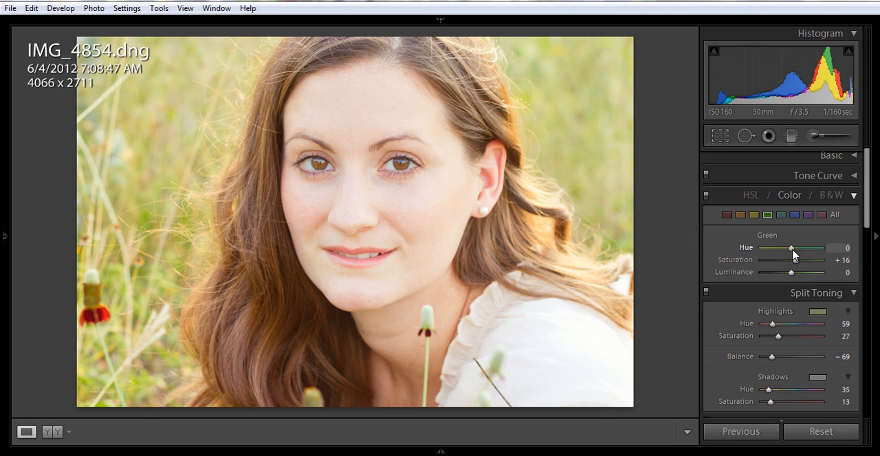
left_click(792, 250)
mouse_move(792, 250)
left_mouse_down()
mouse_move(767, 249)
mouse_move(840, 251)
mouse_move(796, 256)
left_mouse_up()
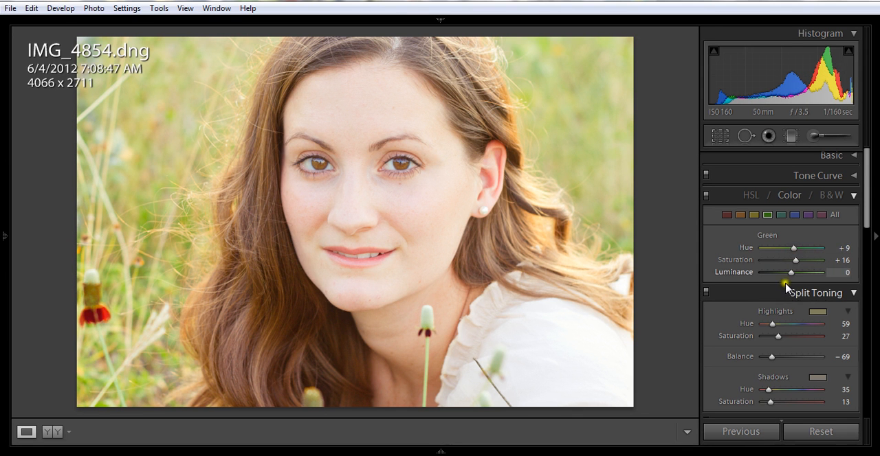
- Lower the Luminance of the green color range to -4 and collapse the Color section
mouse_move(791, 274)
left_mouse_down()
mouse_move(830, 282)
mouse_move(755, 277)
mouse_move(786, 279)
left_mouse_up()
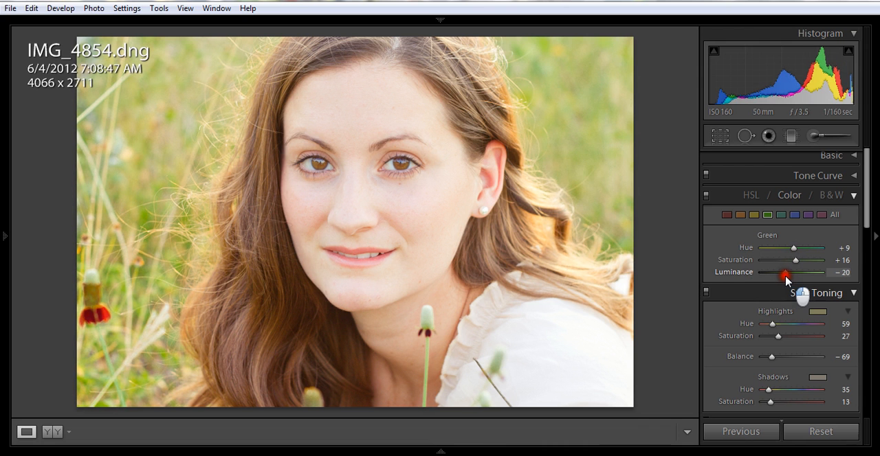
left_click_drag(786, 279, 791, 280)
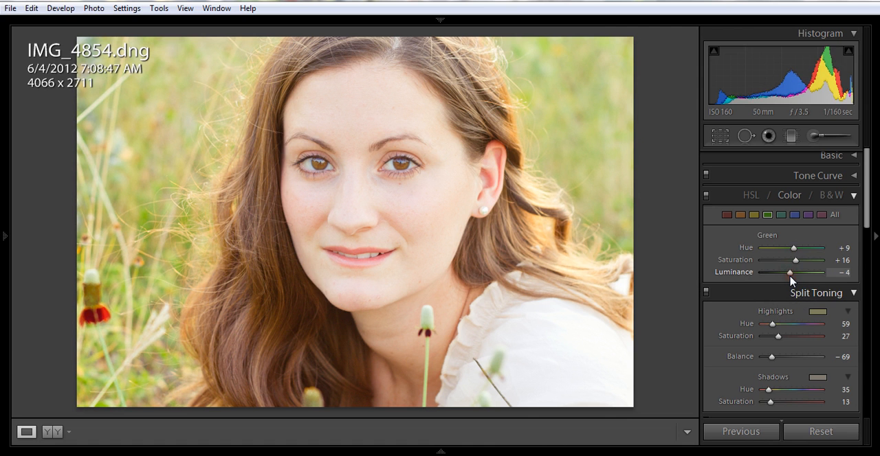
left_click(850, 199)
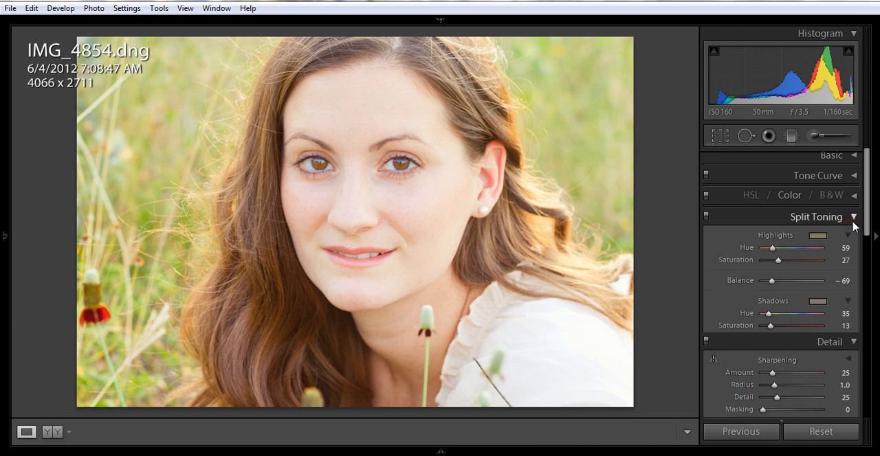
- Collapse the Split Toning, Detail and Lens Corrections sections to reach the Effects settings
left_click(853, 218)
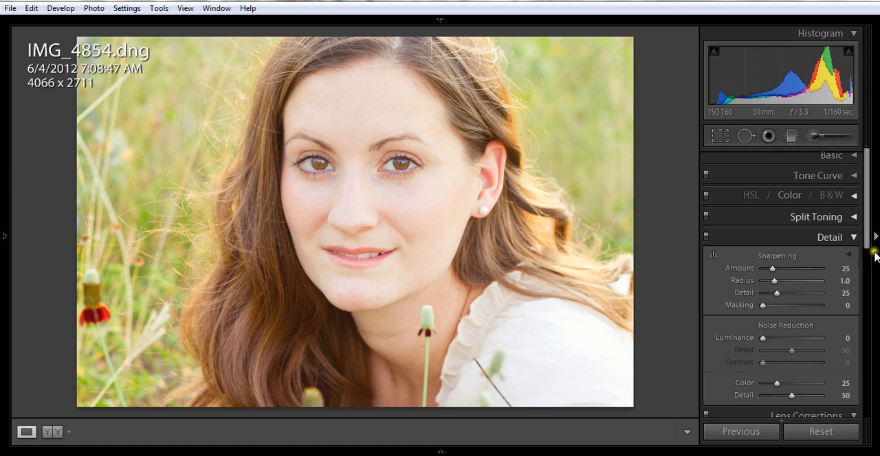
left_click(853, 238)
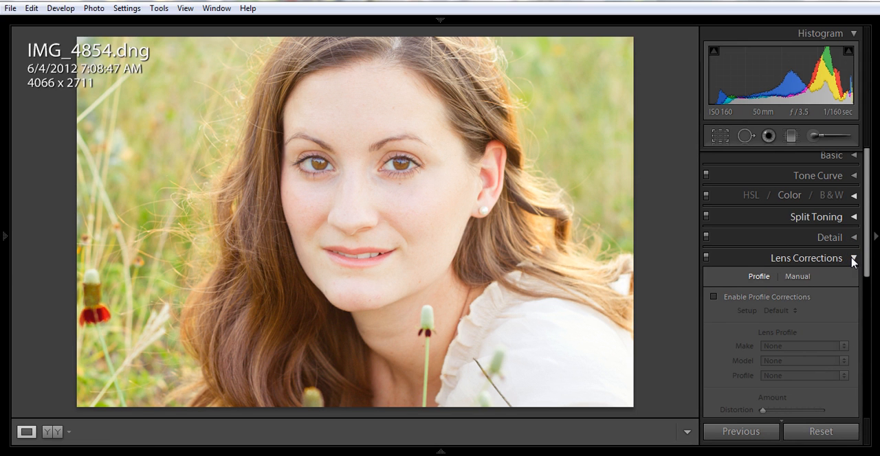
left_click(853, 260)
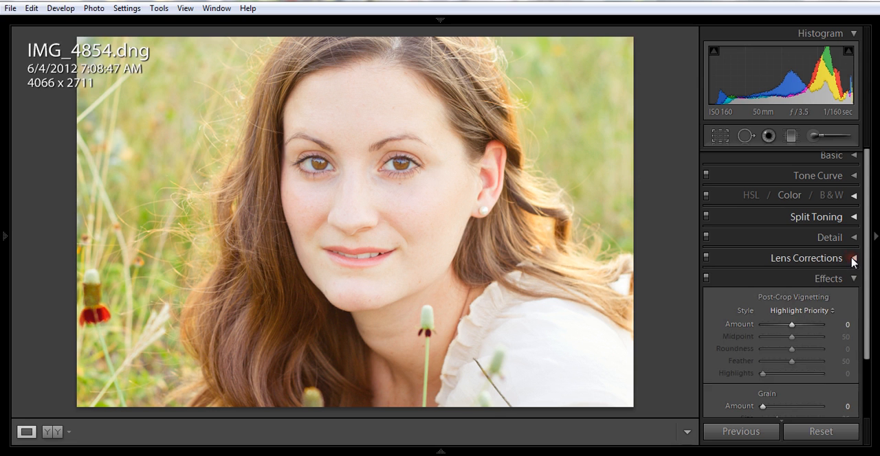
- Try the post-crop vignette's Amount at -100 and +100, and return it to -100
left_click(791, 325)
left_click_drag(791, 325, 757, 328)
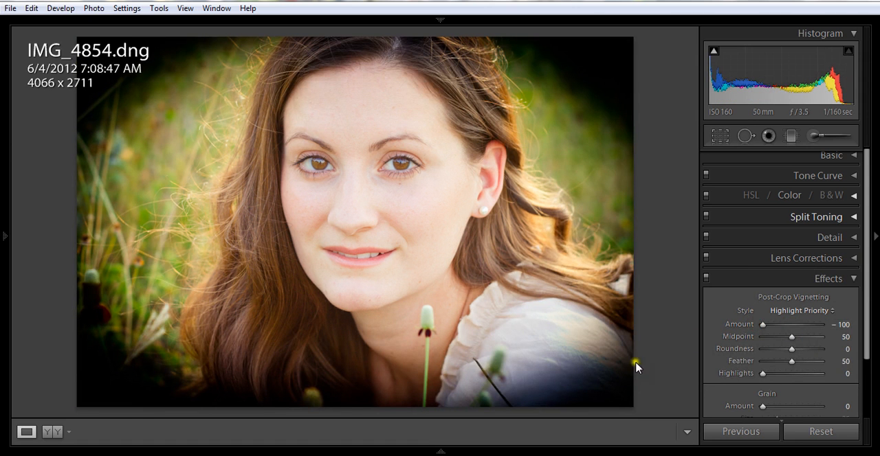
left_click_drag(759, 330, 838, 334)
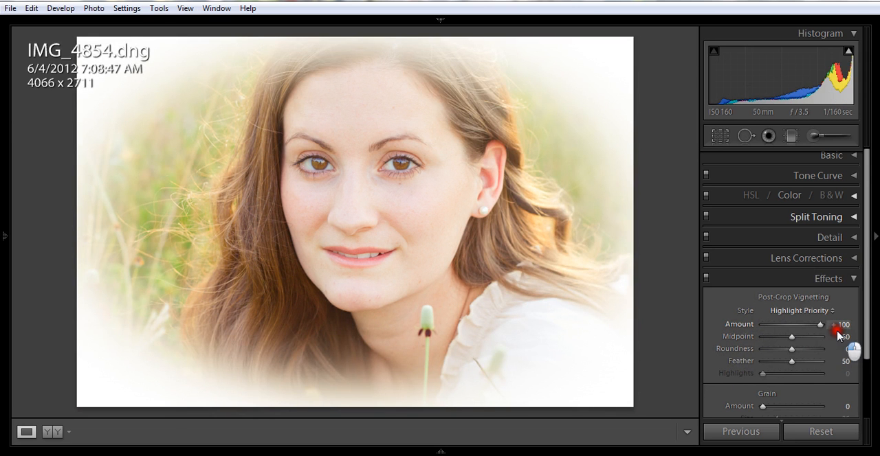
left_click_drag(837, 334, 758, 336)
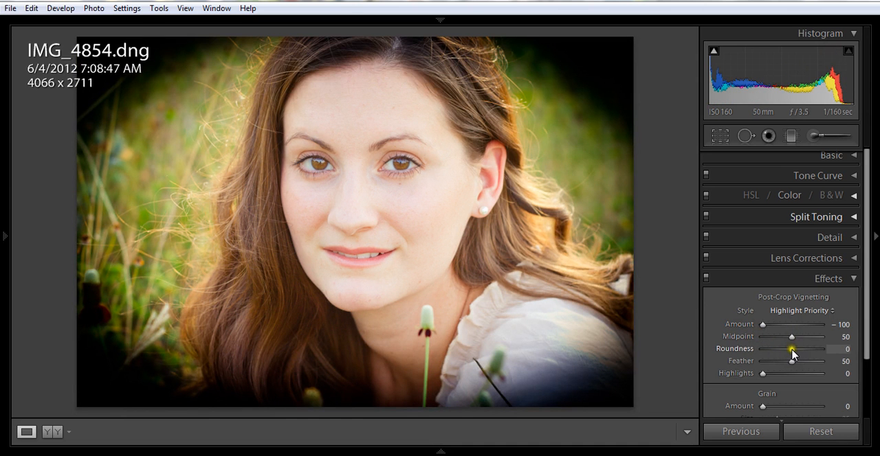
- Try the vignette's Midpoint at 1 and 46, and reset it to 50
left_click(791, 338)
left_click_drag(791, 341, 763, 349)
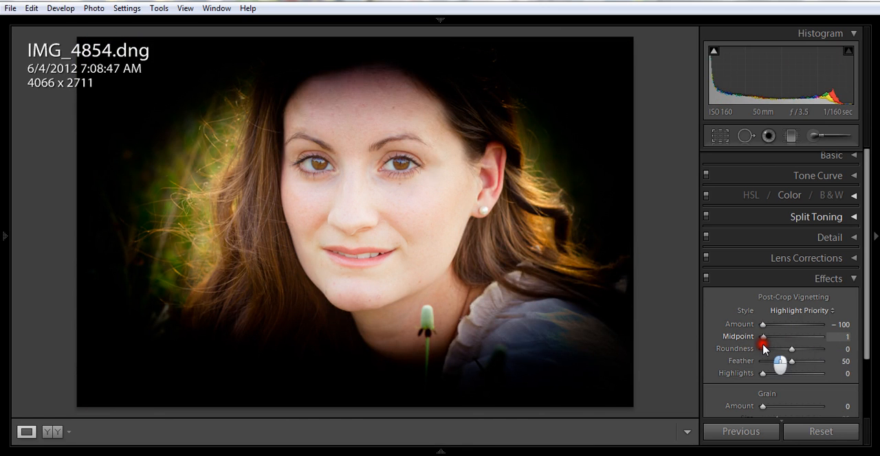
left_click_drag(764, 349, 789, 348)
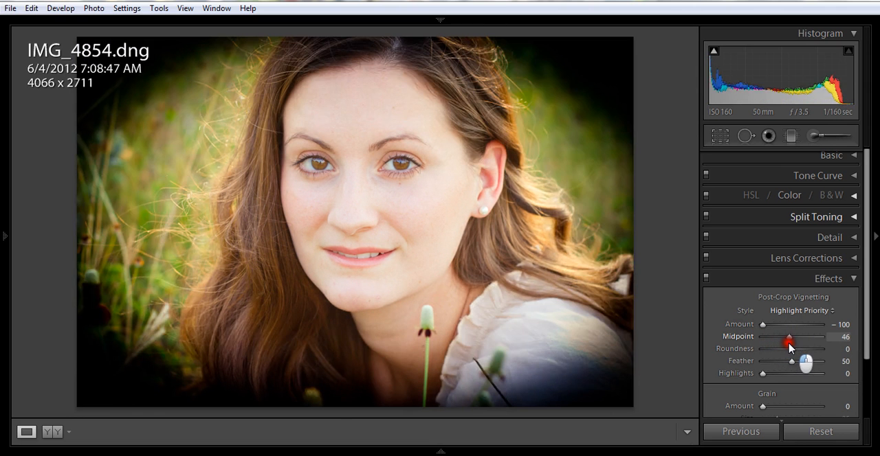
left_click(841, 337)
type("50")
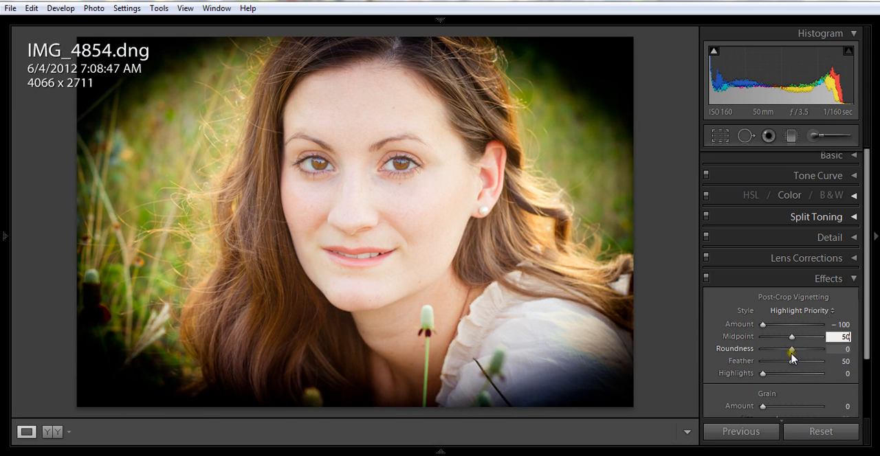
- Try the vignette's Roundness at +100 and its Feather at 0 and 100, settling the Feather at 57
left_click_drag(791, 353, 827, 354)
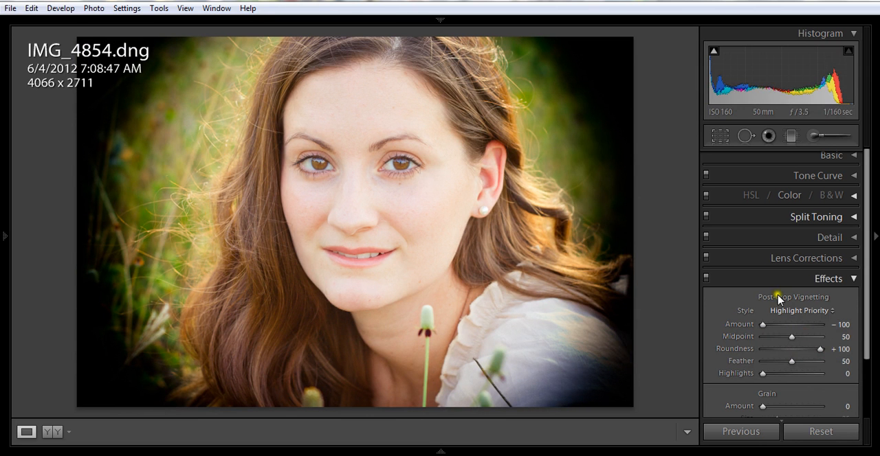
mouse_move(822, 349)
left_mouse_down()
mouse_move(758, 354)
mouse_move(822, 350)
left_mouse_up()
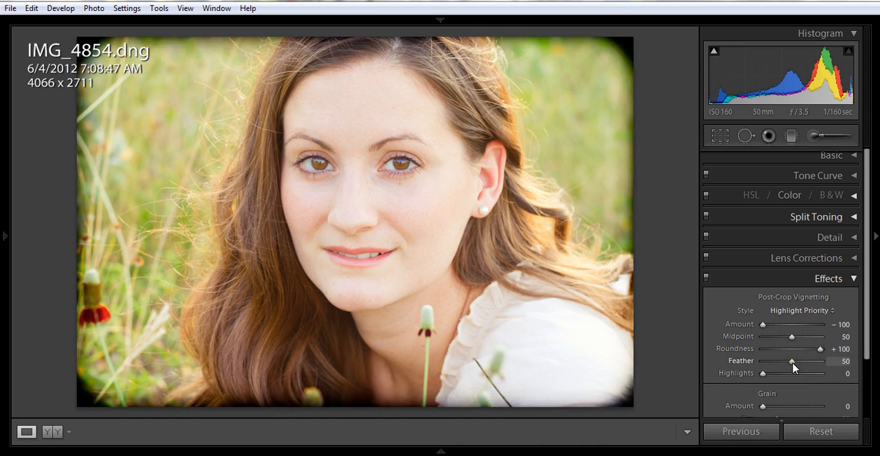
left_click_drag(791, 366, 761, 365)
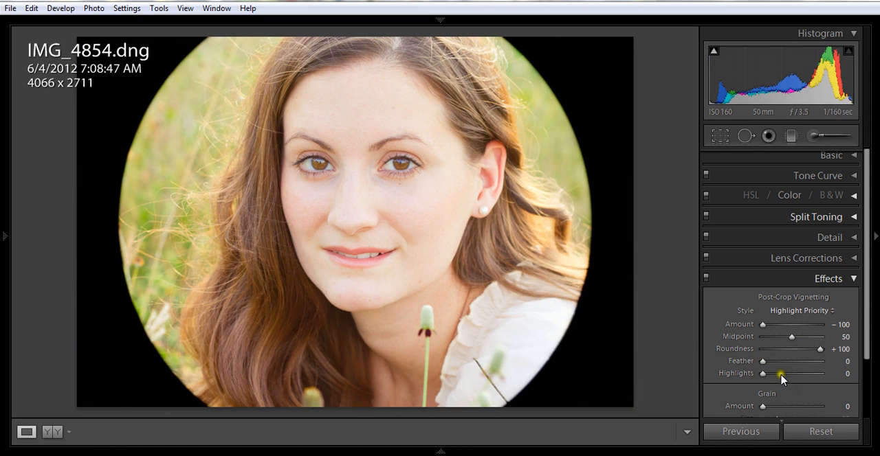
left_click_drag(762, 362, 845, 370)
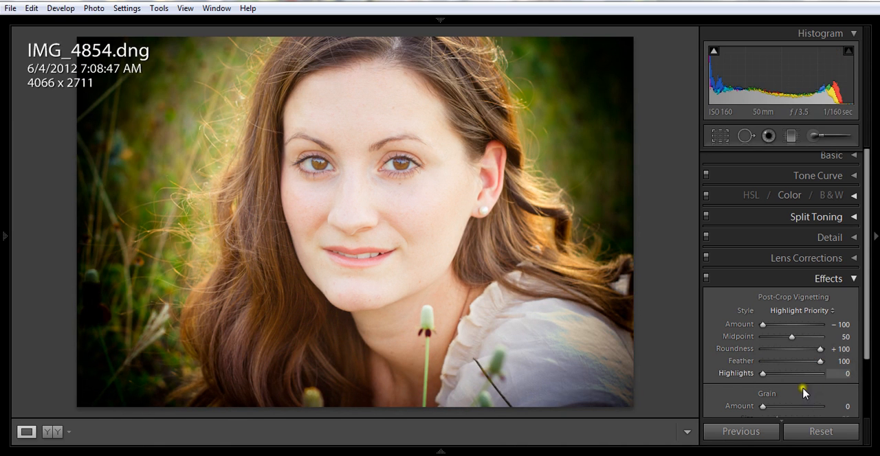
left_click(820, 362)
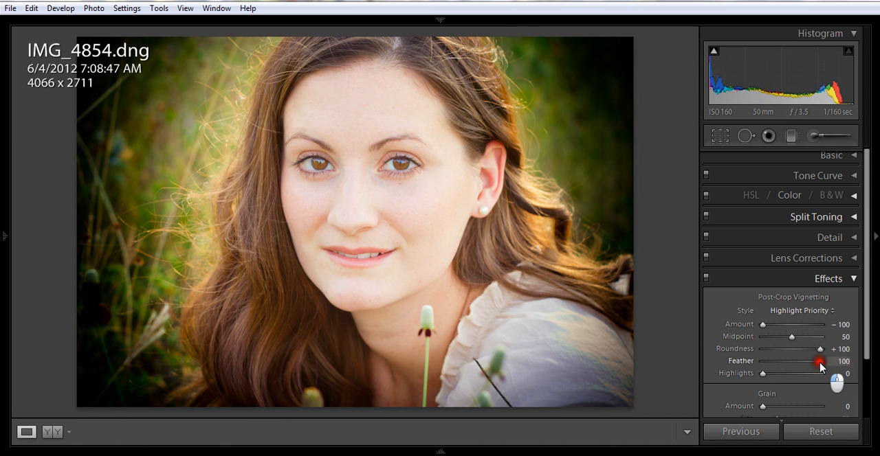
left_click_drag(820, 362, 795, 362)
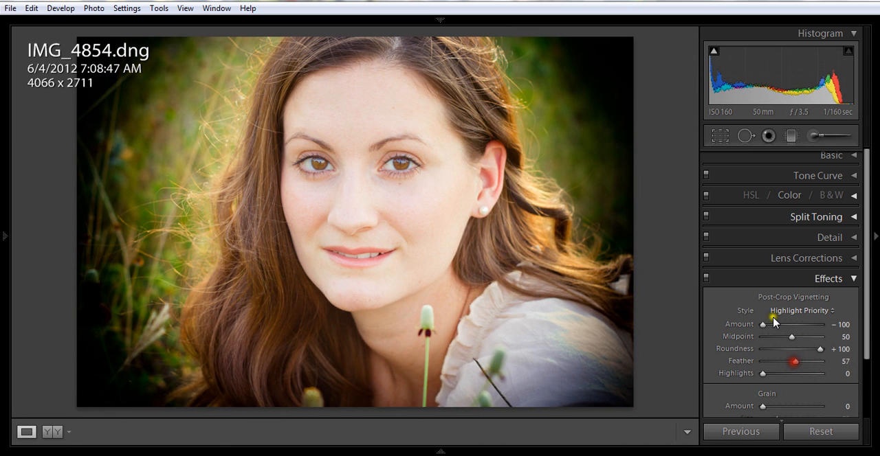
- Soften the post-crop vignette with Amount -15, Roundness -64 and Feather 89
left_click_drag(761, 324, 774, 328)
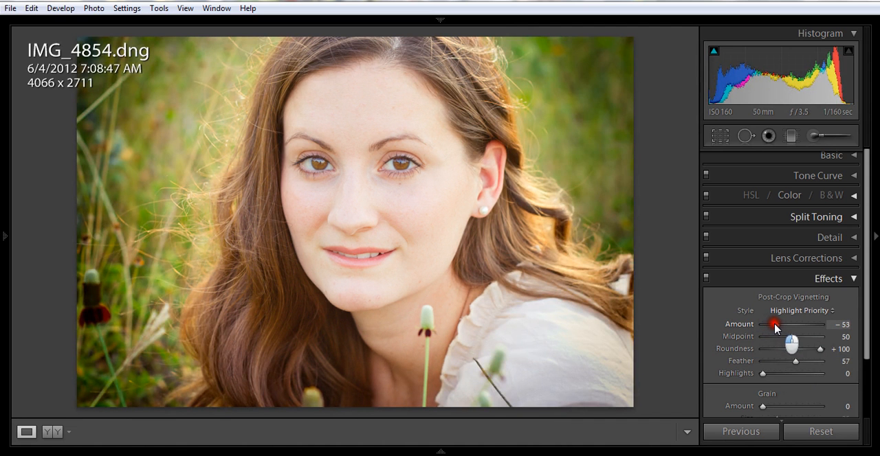
left_click_drag(775, 328, 786, 330)
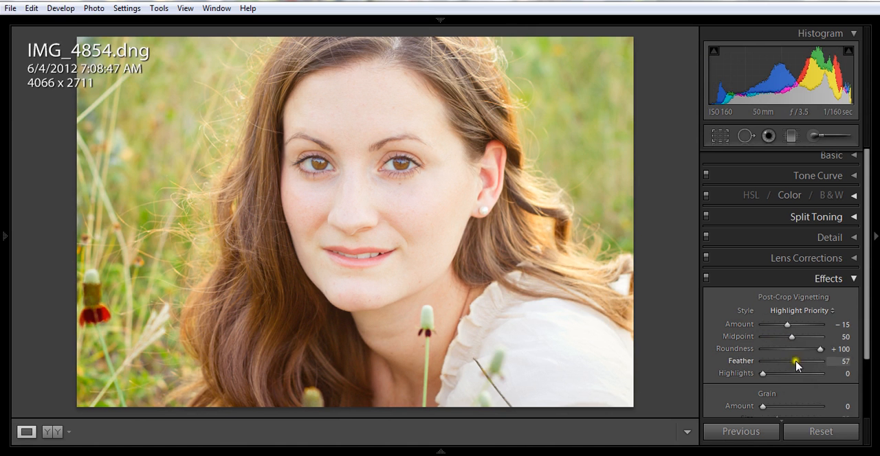
left_click_drag(823, 352, 775, 354)
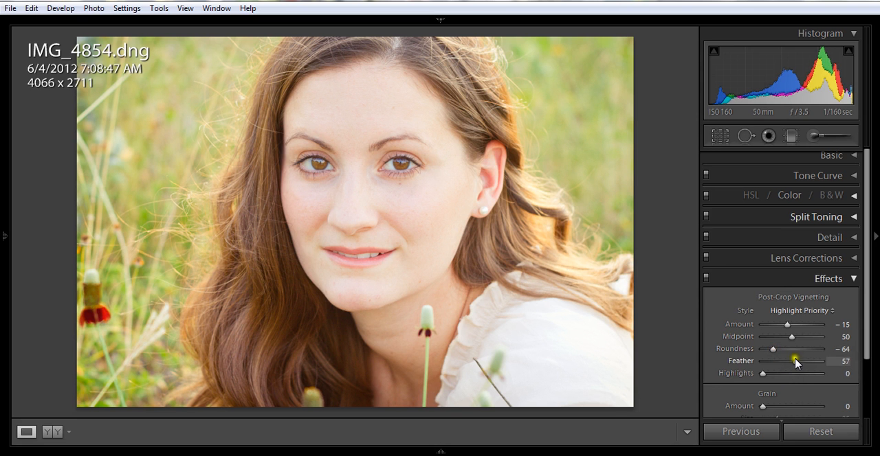
left_click_drag(796, 364, 814, 365)
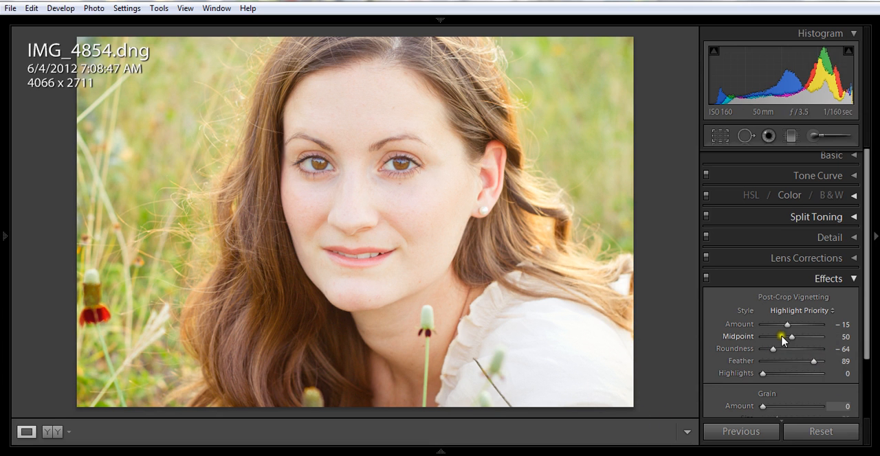
- Try the vignette's Amount at -35 and settle it at -24
left_click_drag(791, 327, 784, 329)
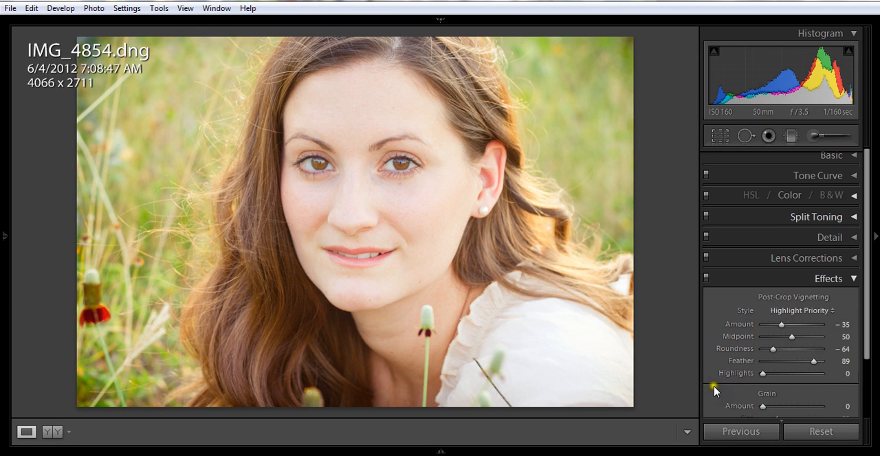
left_click(780, 326)
left_click_drag(780, 327, 786, 330)
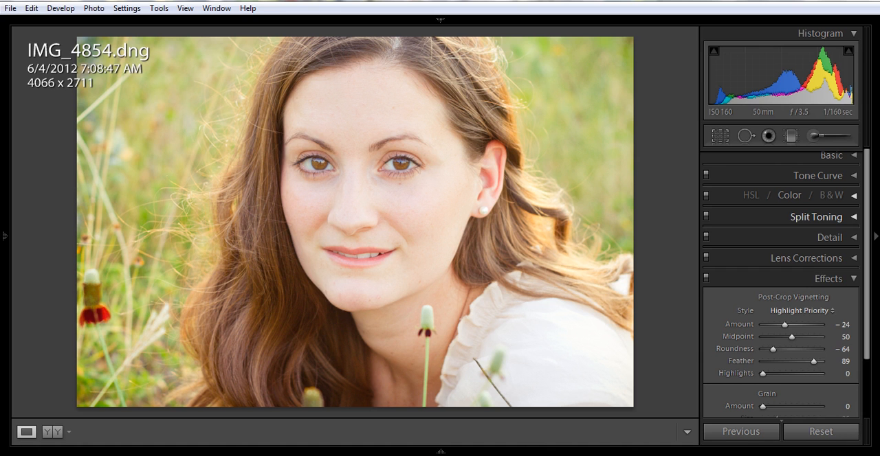
left_click(400, 455)
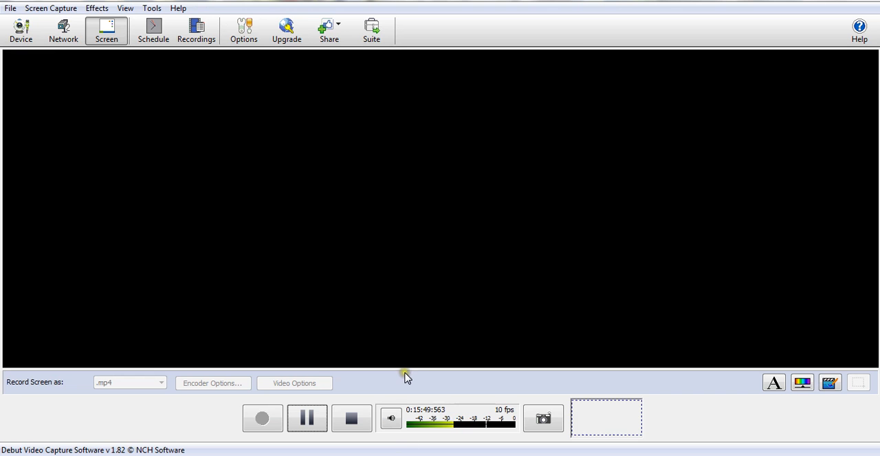